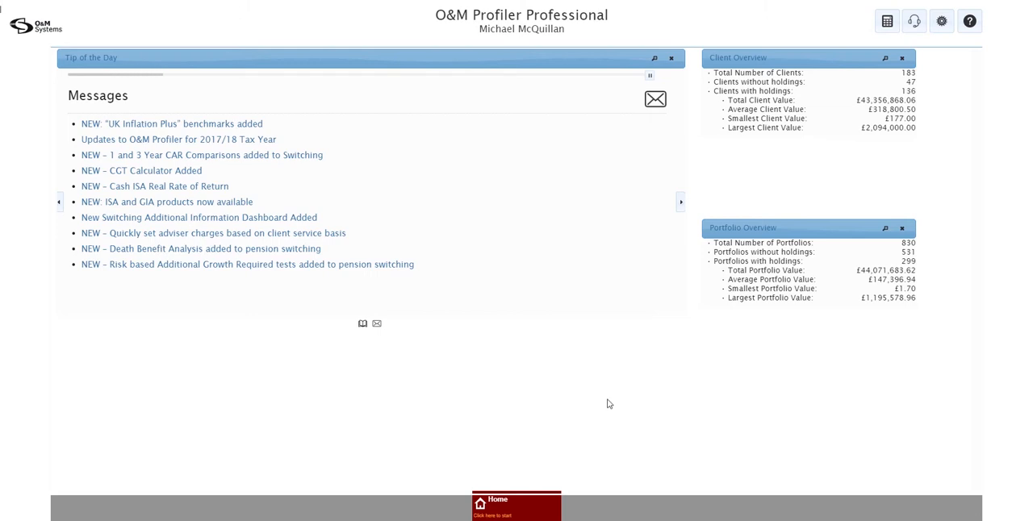
Open the recent switching quote for the transfer dated 05/03/2019 09:38
{"action": "left_click", "coordinate": [520, 506]}
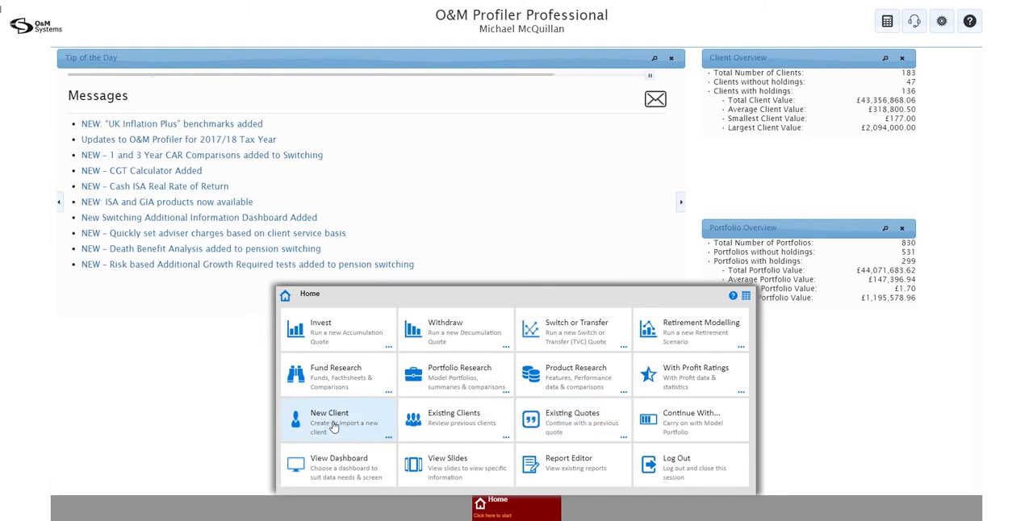
{"action": "left_click", "coordinate": [620, 352]}
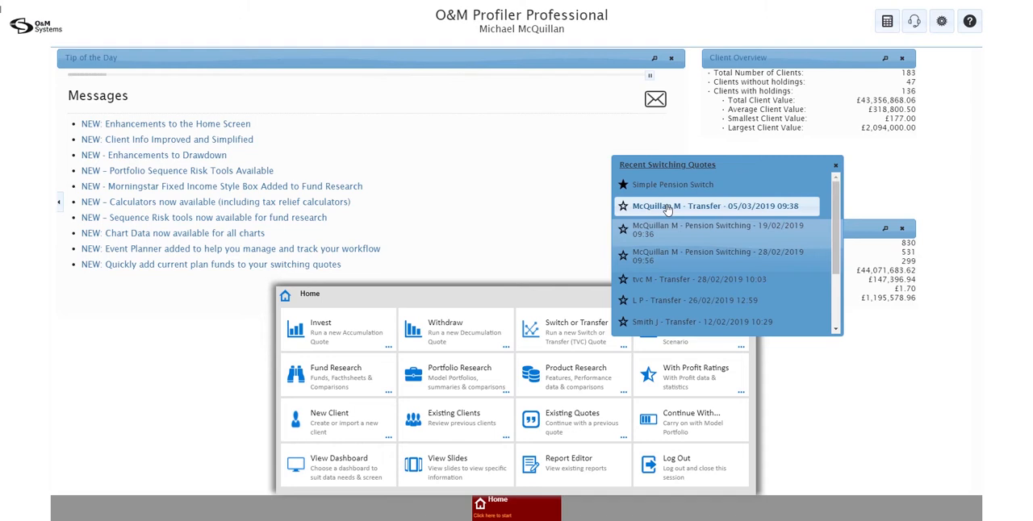
{"action": "left_click", "coordinate": [668, 207]}
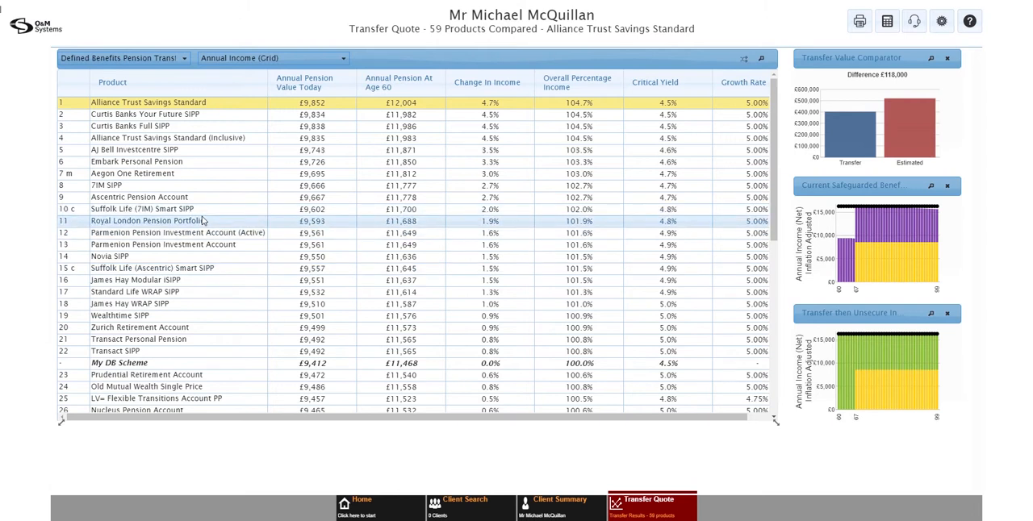
Select Royal London Pension Portfolio in the transfer comparison and continue with it to APTA
{"action": "left_click", "coordinate": [203, 220]}
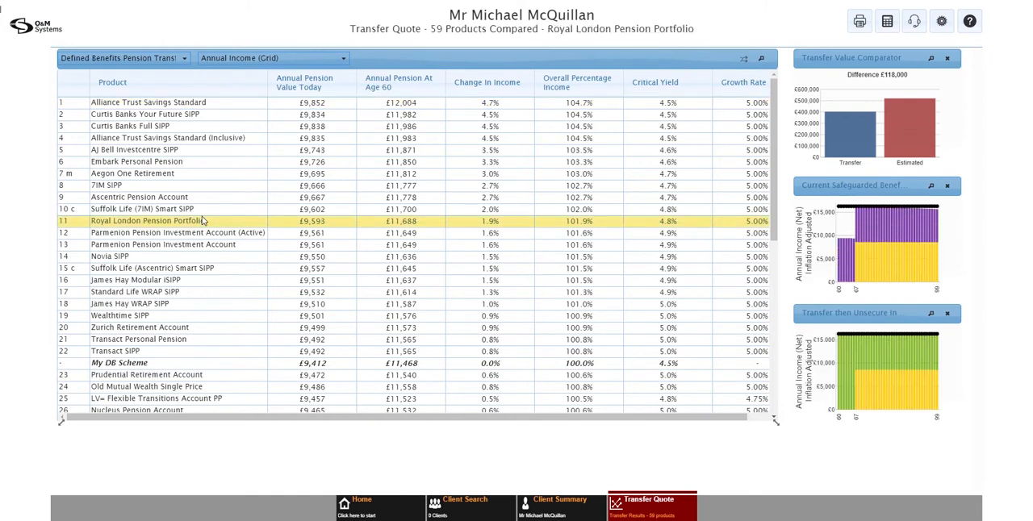
{"action": "left_click", "coordinate": [636, 514]}
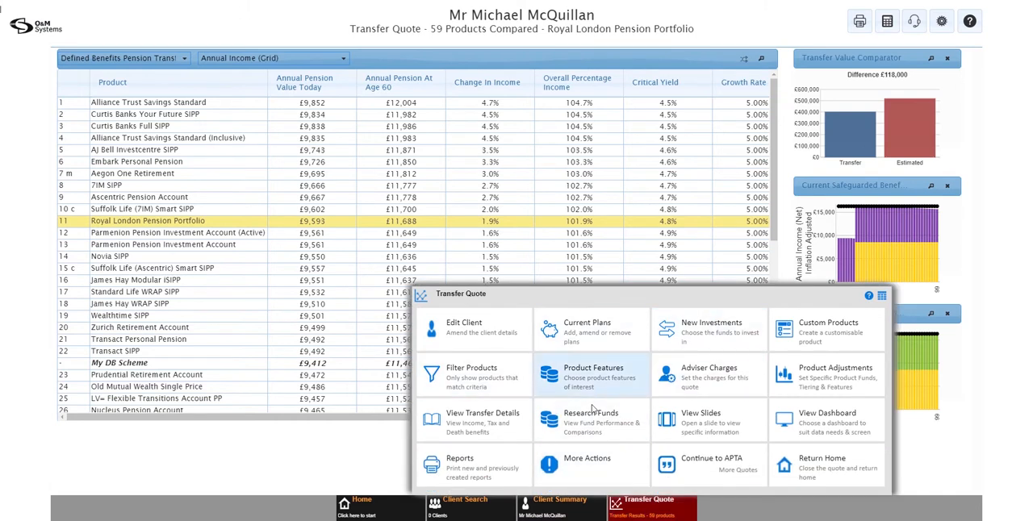
{"action": "left_click", "coordinate": [707, 464]}
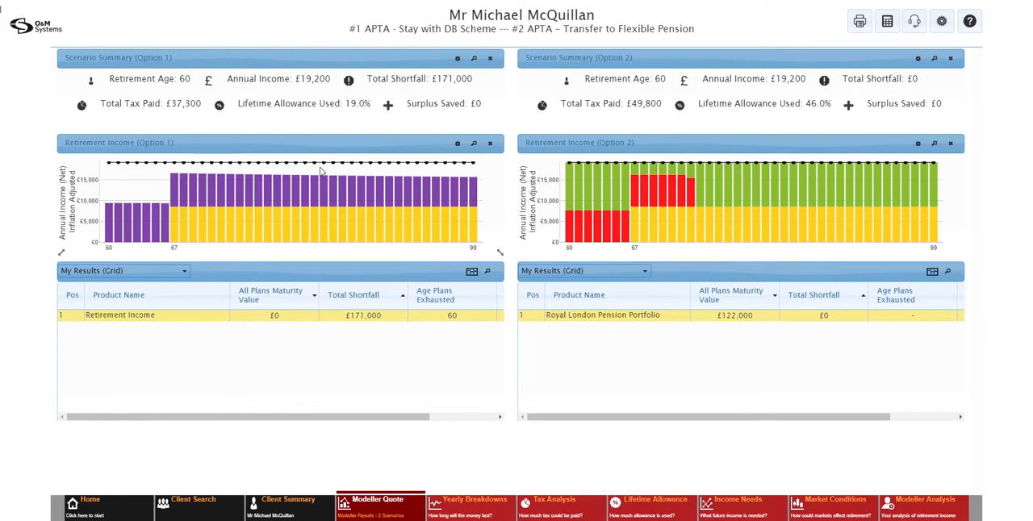
Add a current plan to the modeller quote with product Stocks and Shares ISA and provider AEGON
{"action": "left_click", "coordinate": [377, 501]}
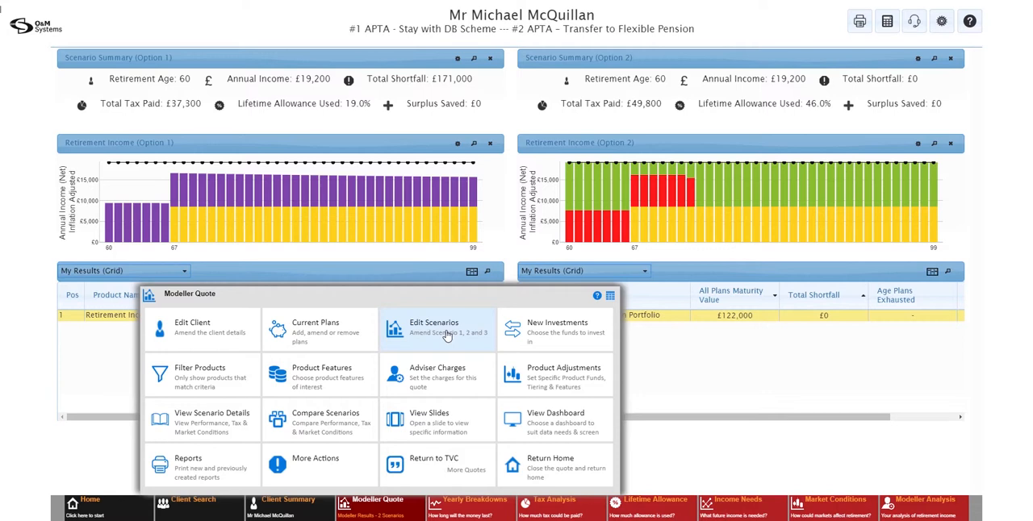
{"action": "left_click", "coordinate": [334, 353]}
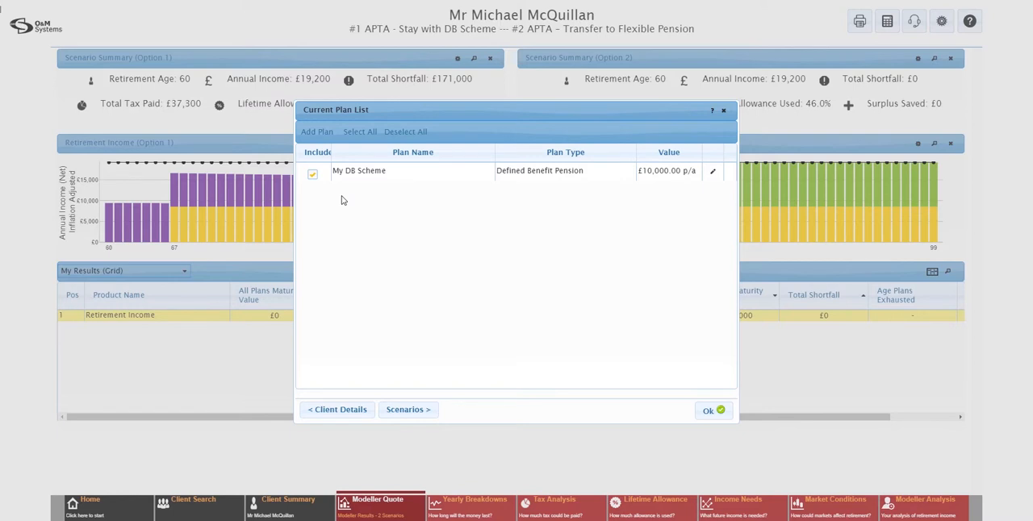
{"action": "left_click", "coordinate": [323, 132]}
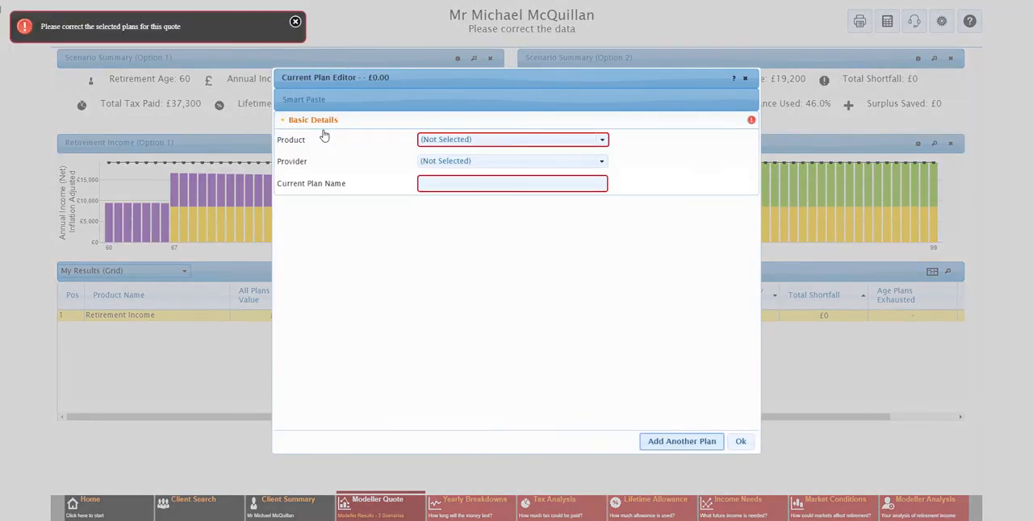
{"action": "left_click", "coordinate": [600, 138]}
{"action": "scroll", "coordinate": [556, 203], "scroll_direction": "down", "scroll_amount": 1}
{"action": "scroll", "coordinate": [555, 204], "scroll_direction": "down", "scroll_amount": 2}
{"action": "scroll", "coordinate": [556, 203], "scroll_direction": "up", "scroll_amount": 4}
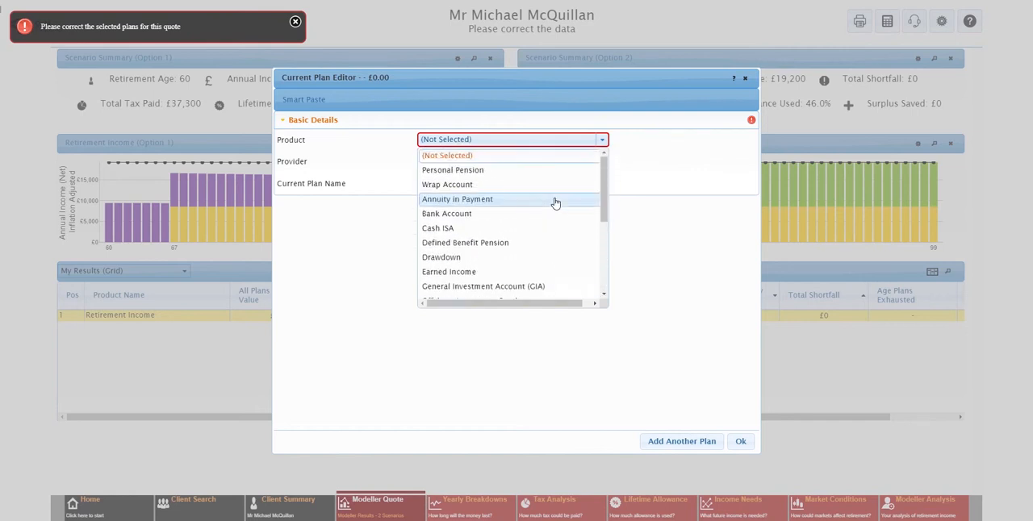
{"action": "scroll", "coordinate": [555, 203], "scroll_direction": "down", "scroll_amount": 5}
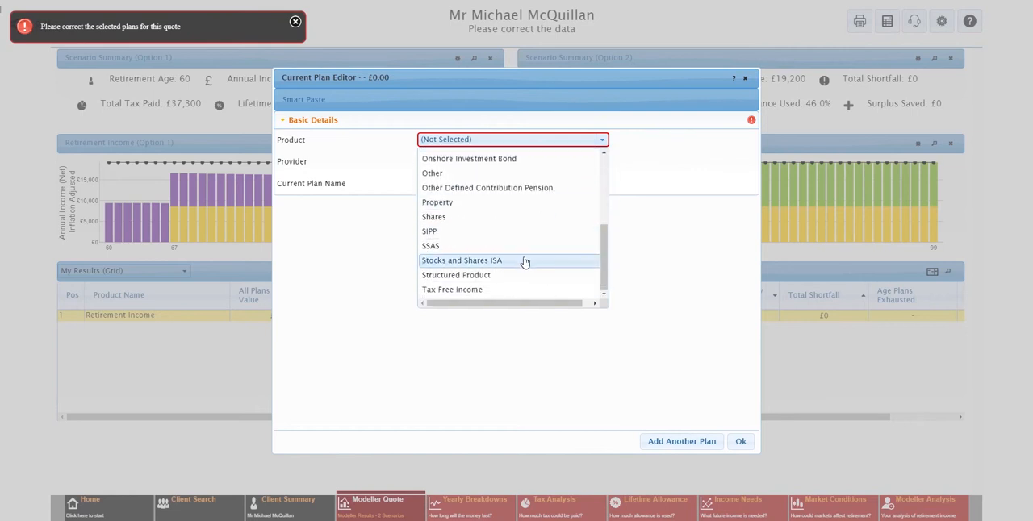
{"action": "left_click", "coordinate": [525, 260]}
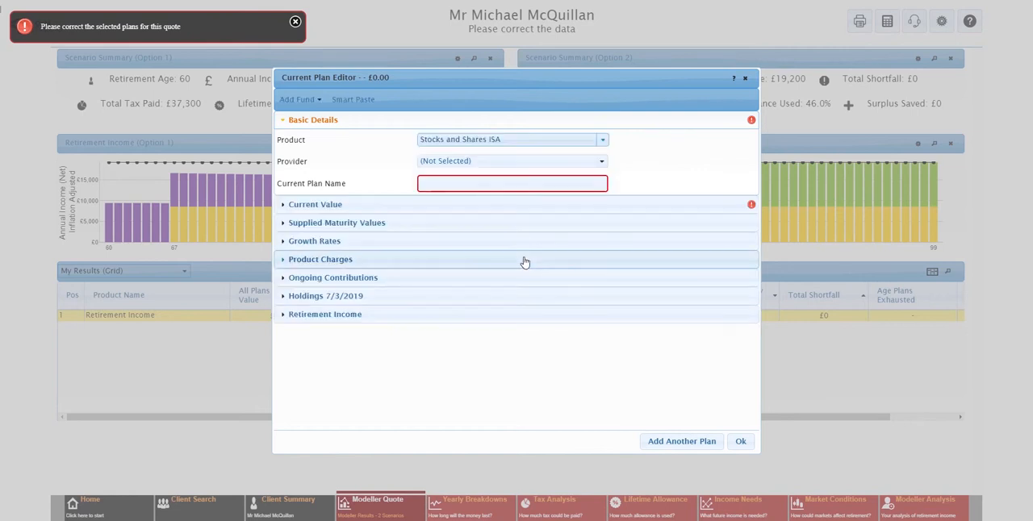
{"action": "left_click", "coordinate": [502, 162]}
{"action": "left_click", "coordinate": [461, 235]}
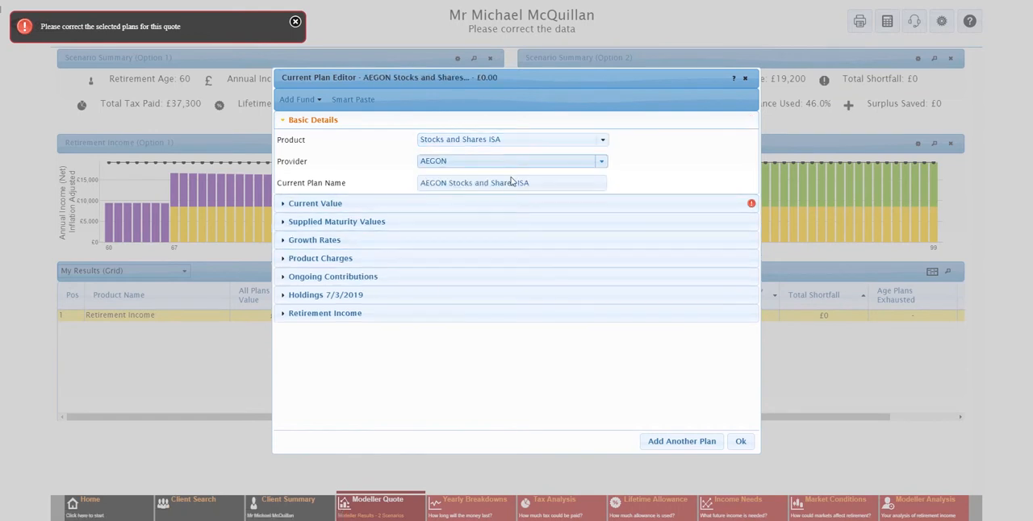
{"action": "left_click_drag", "start_coordinate": [544, 181], "coordinate": [378, 184]}
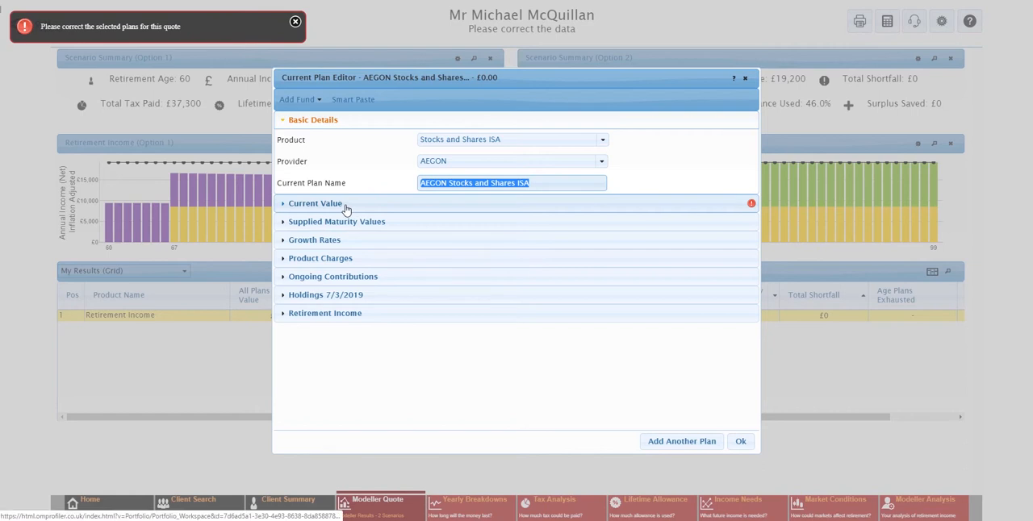
Set the ISA plan's current value to £100000
{"action": "left_click", "coordinate": [346, 207]}
{"action": "left_click", "coordinate": [447, 184]}
{"action": "type", "text": "100000"}
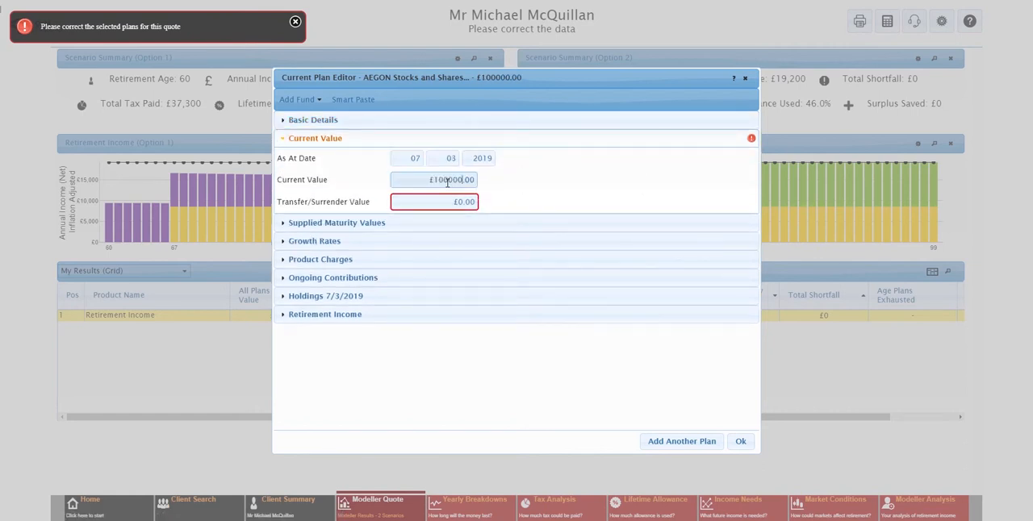
{"action": "left_click", "coordinate": [517, 189]}
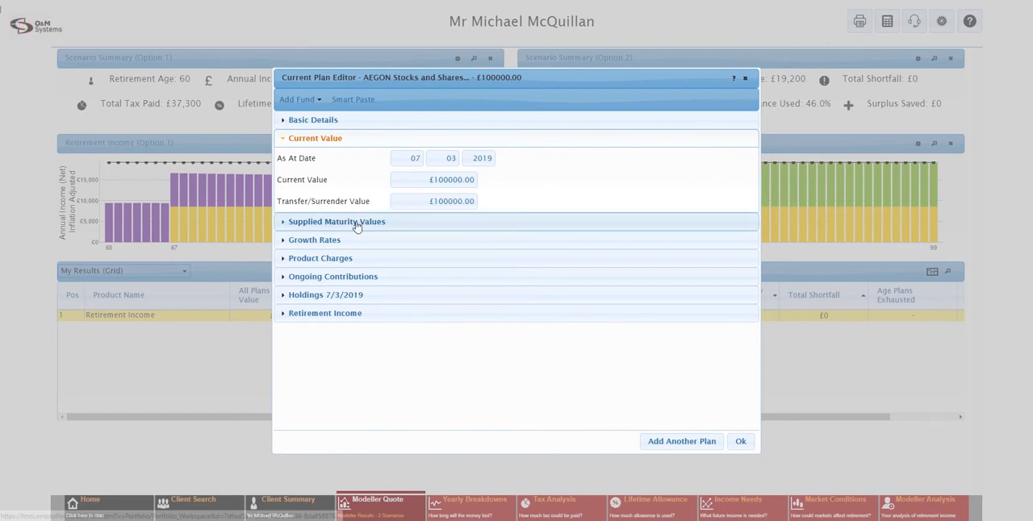
Review the ISA plan's growth rates, product charges and retirement income settings
{"action": "left_click", "coordinate": [338, 239]}
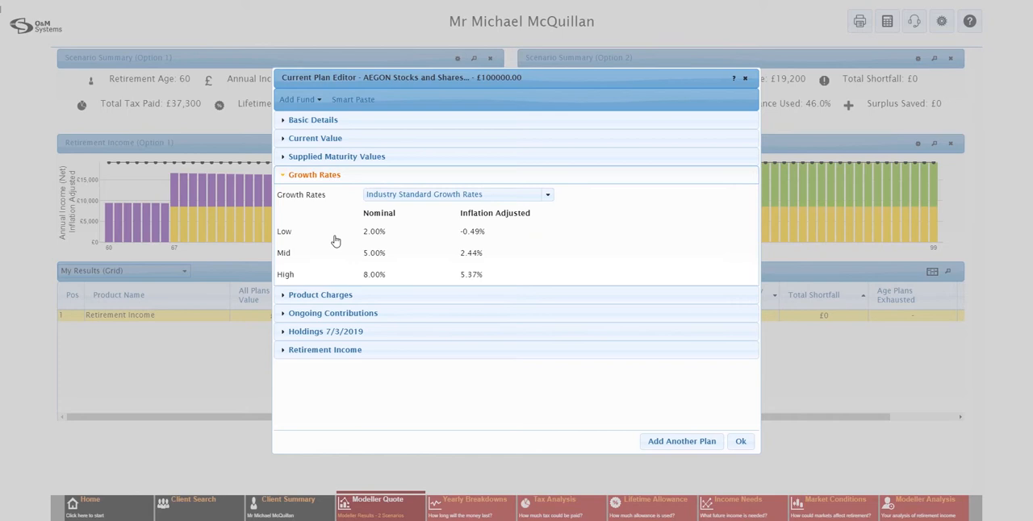
{"action": "left_click", "coordinate": [349, 295]}
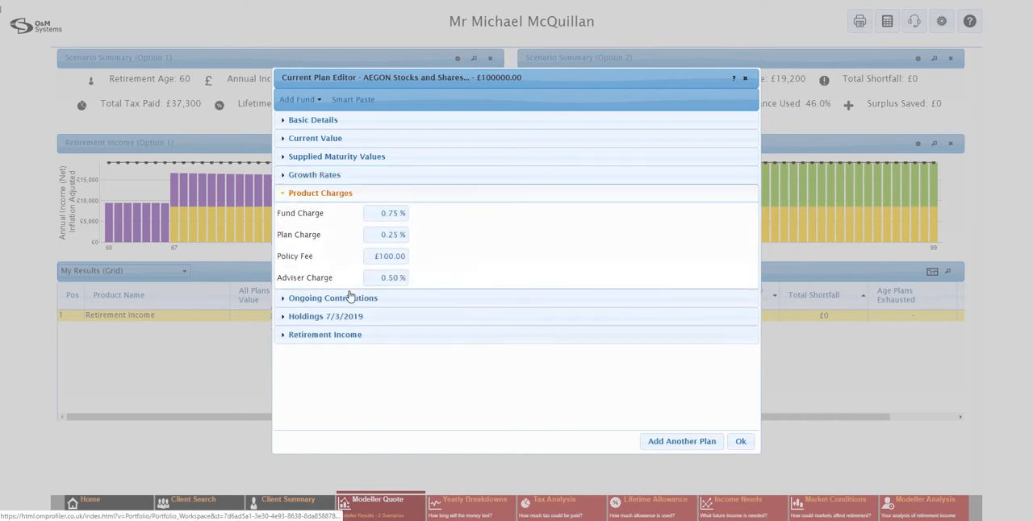
{"action": "left_click", "coordinate": [345, 336]}
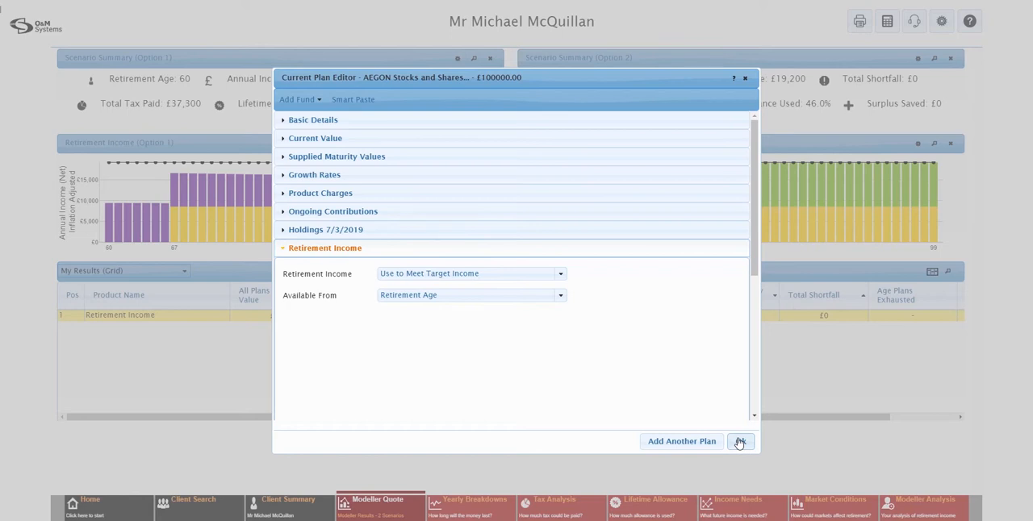
Add another current plan with product Earned Income and name it Part Time Job
{"action": "left_click", "coordinate": [682, 442]}
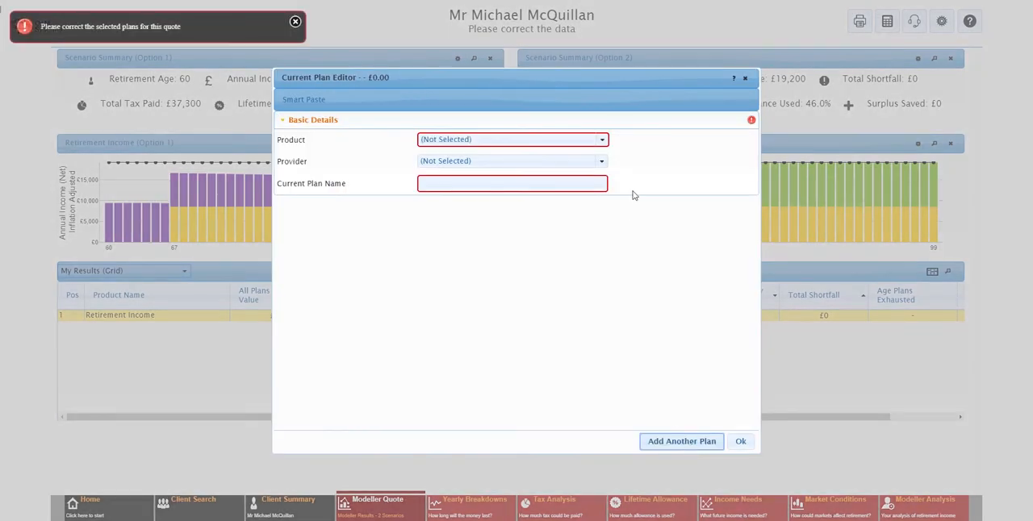
{"action": "left_click", "coordinate": [602, 142]}
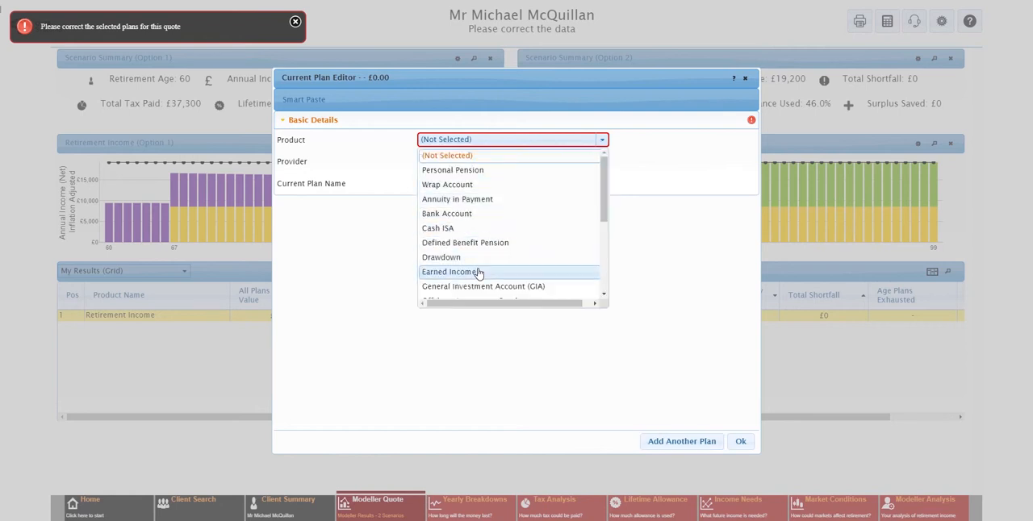
{"action": "left_click", "coordinate": [478, 272]}
{"action": "left_click", "coordinate": [481, 184]}
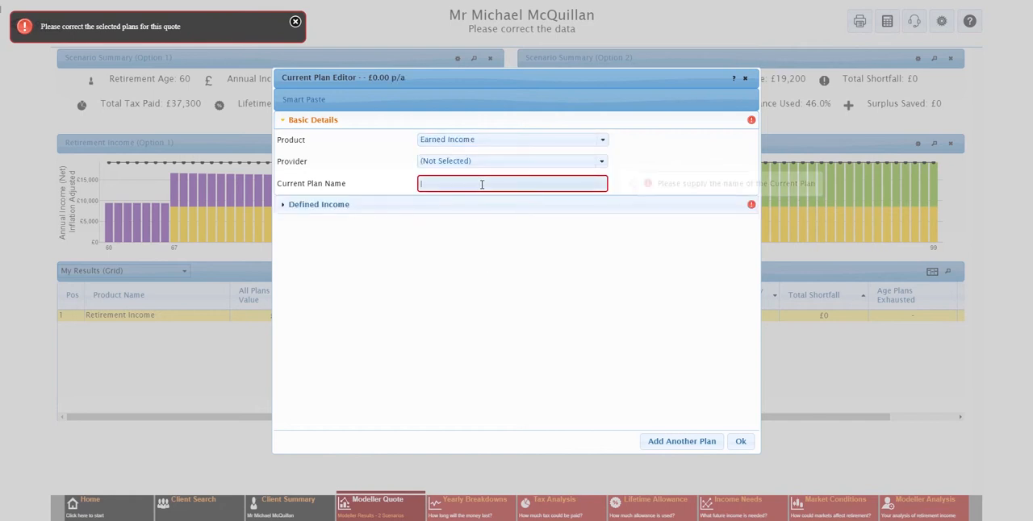
{"action": "type", "text": "Part T"}
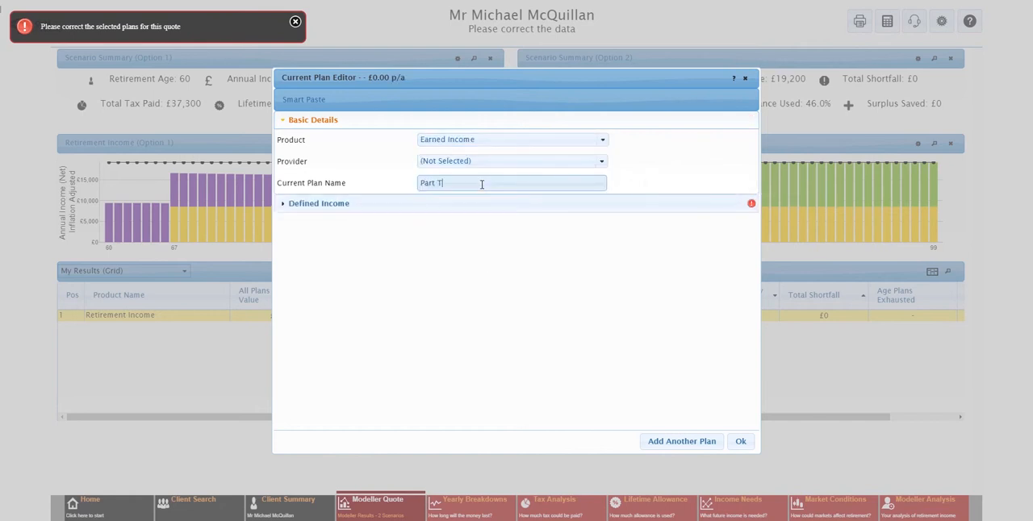
{"action": "type", "text": "ime Job"}
Set the part-time job's gross annual income to £8000, starting at age 60
{"action": "left_click", "coordinate": [349, 208]}
{"action": "left_click", "coordinate": [425, 162]}
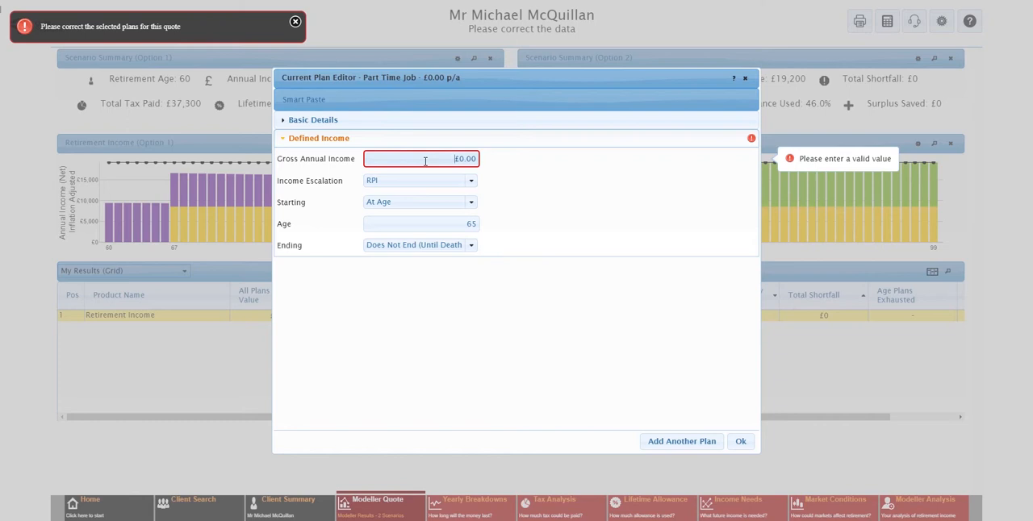
{"action": "type", "text": "8000"}
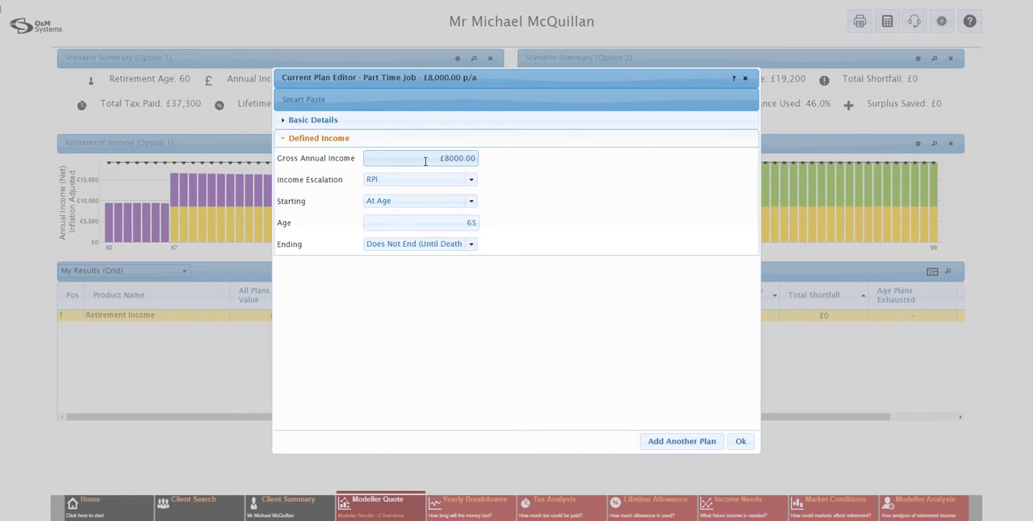
{"action": "left_click", "coordinate": [471, 205]}
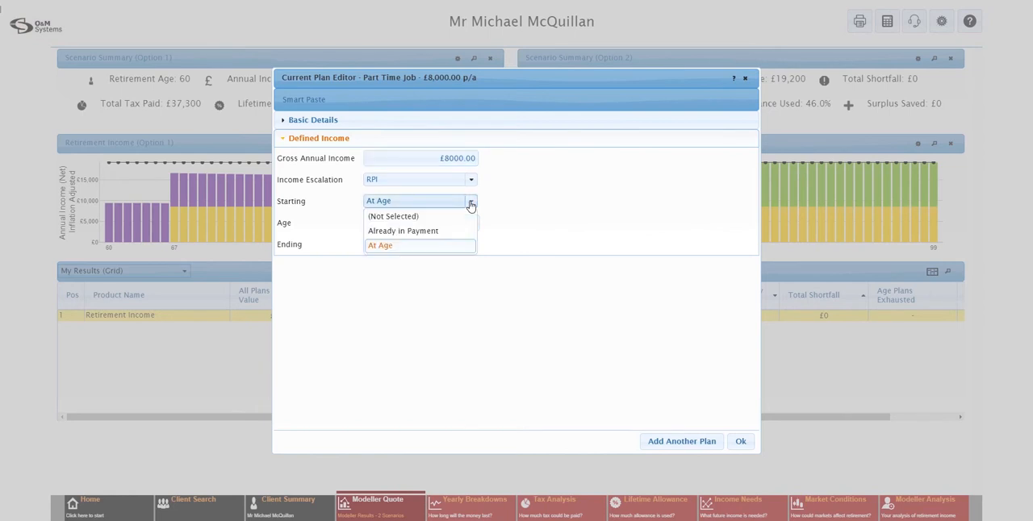
{"action": "left_click", "coordinate": [431, 246]}
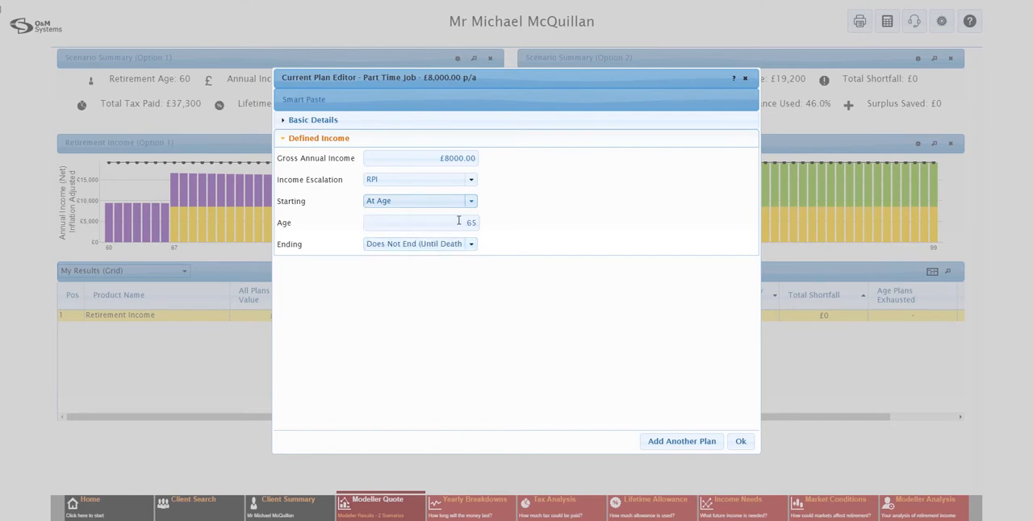
{"action": "left_click", "coordinate": [461, 223]}
{"action": "key", "text": "BackSpace"}
{"action": "type", "text": "60"}
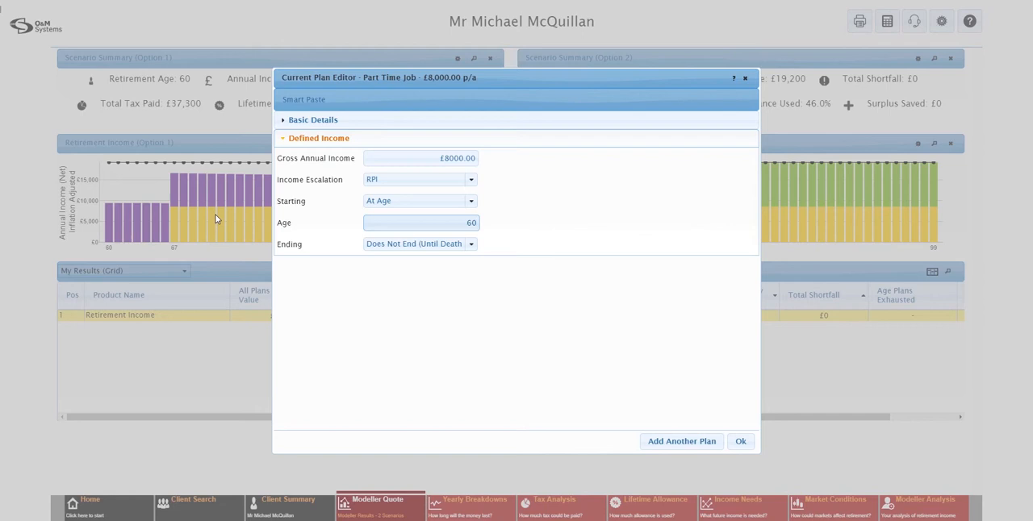
Make the part-time job income end at age 67 and save the plan
{"action": "left_click", "coordinate": [470, 245]}
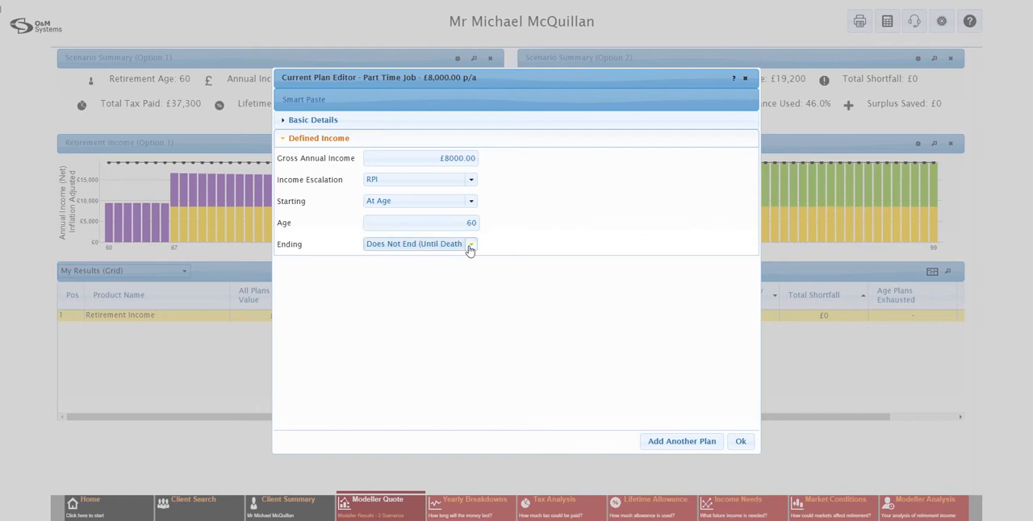
{"action": "left_click", "coordinate": [386, 275]}
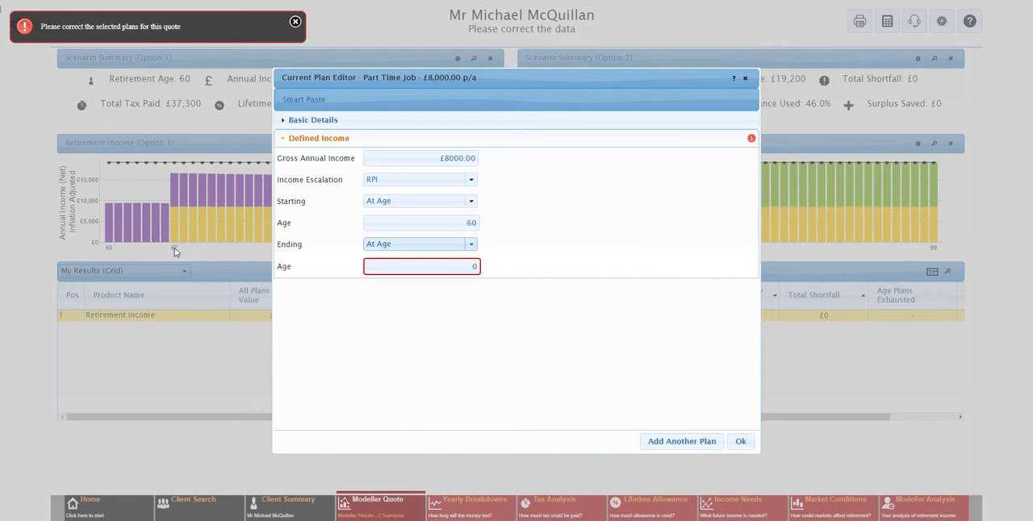
{"action": "left_click", "coordinate": [427, 266]}
{"action": "type", "text": "67"}
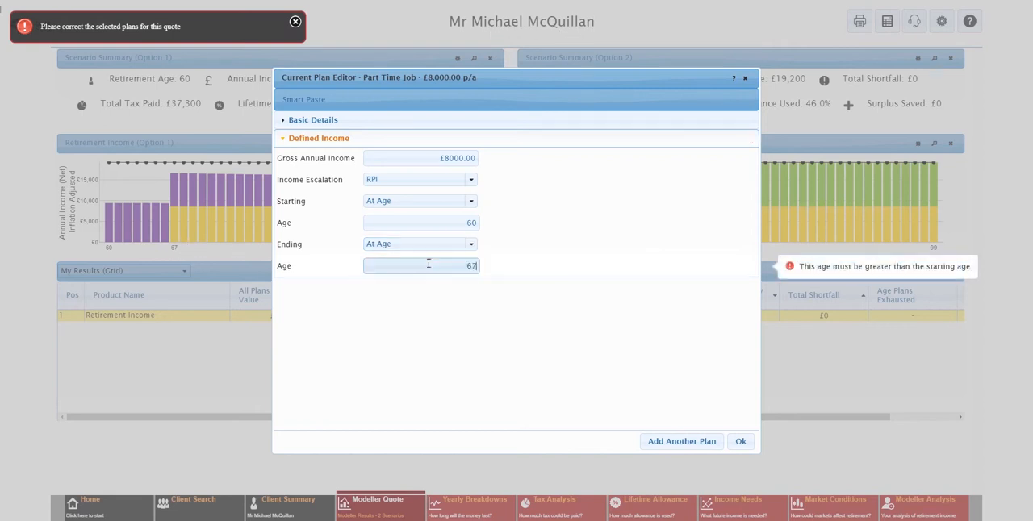
{"action": "left_click", "coordinate": [741, 441]}
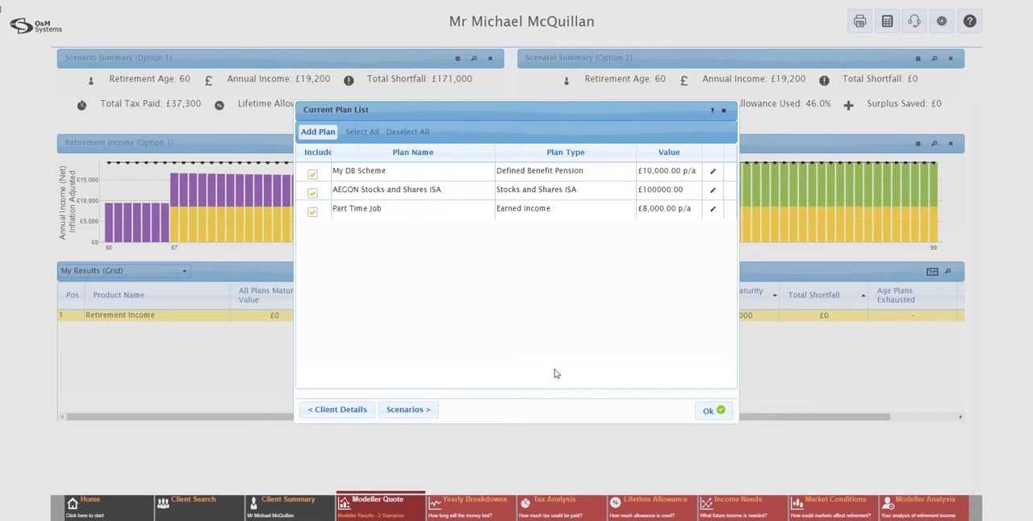
Edit the APTA - Transfer to Flexible Pension scenario and set its annual income to £20000
{"action": "left_click", "coordinate": [429, 414]}
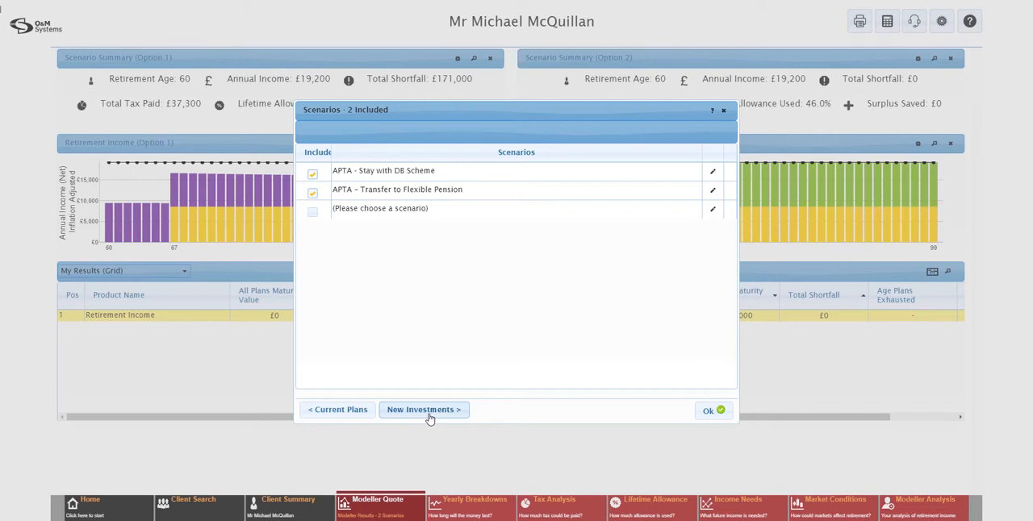
{"action": "left_click", "coordinate": [714, 194]}
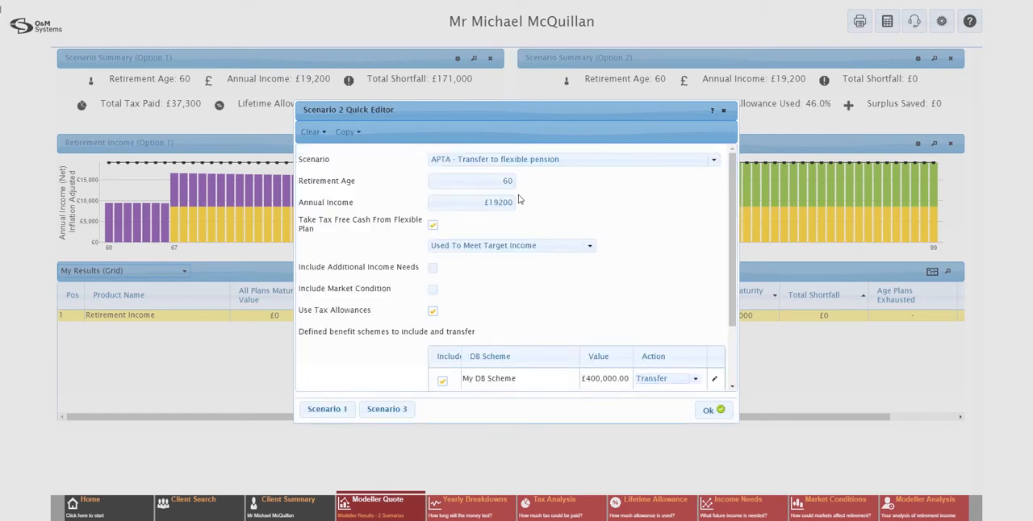
{"action": "left_click_drag", "start_coordinate": [481, 202], "coordinate": [546, 203]}
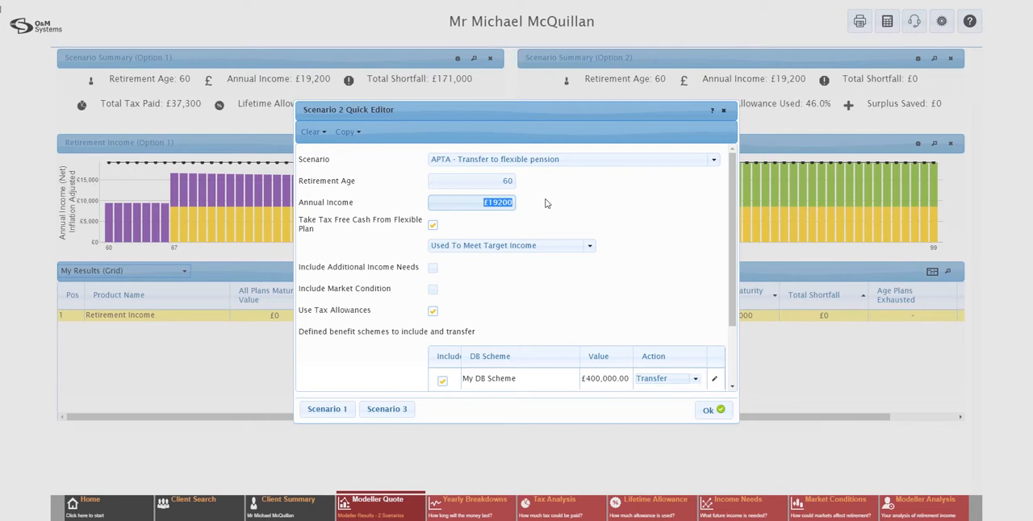
{"action": "type", "text": "20000"}
Include additional income needs in the scenario and add one titled Family Holiday with a net amount of £10000
{"action": "left_click", "coordinate": [431, 269]}
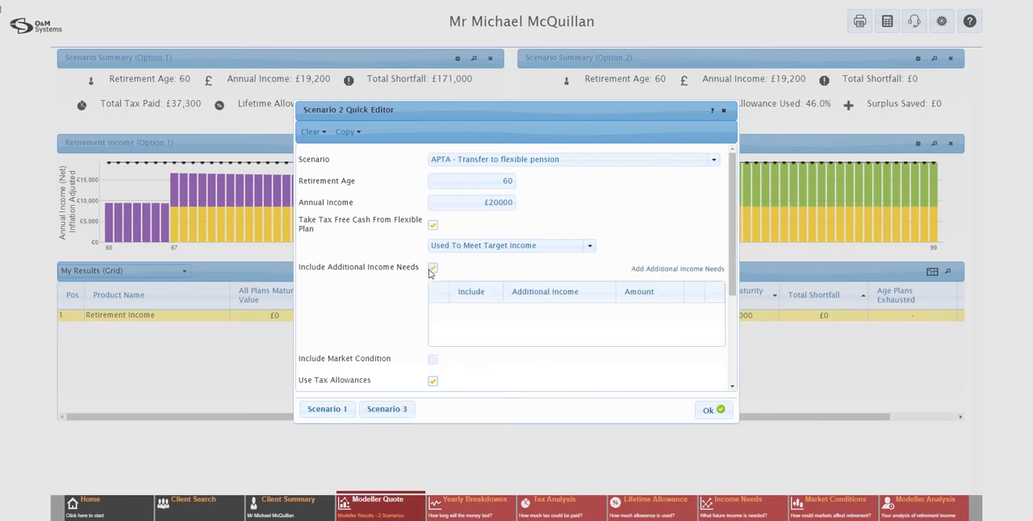
{"action": "left_click", "coordinate": [658, 271]}
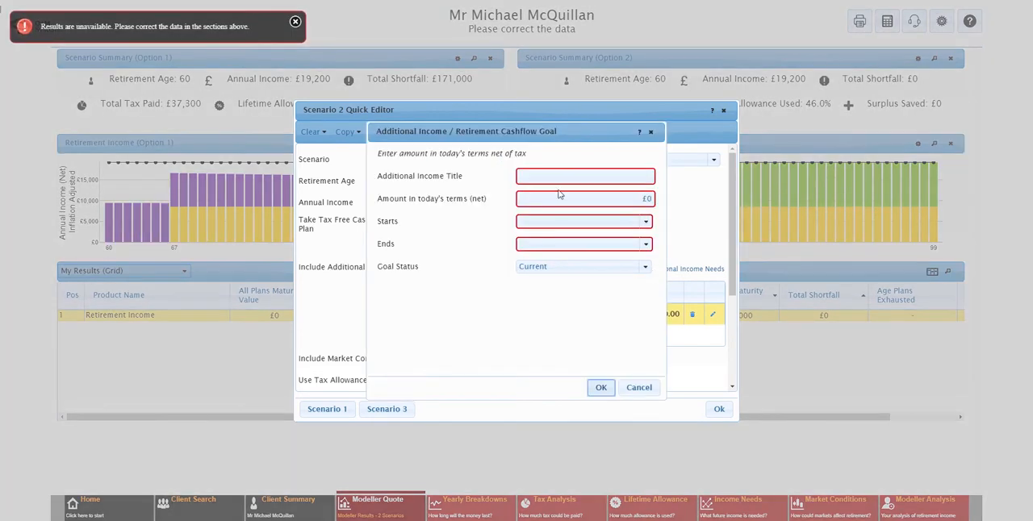
{"action": "left_click", "coordinate": [569, 175]}
{"action": "type", "text": "Family Holiday"}
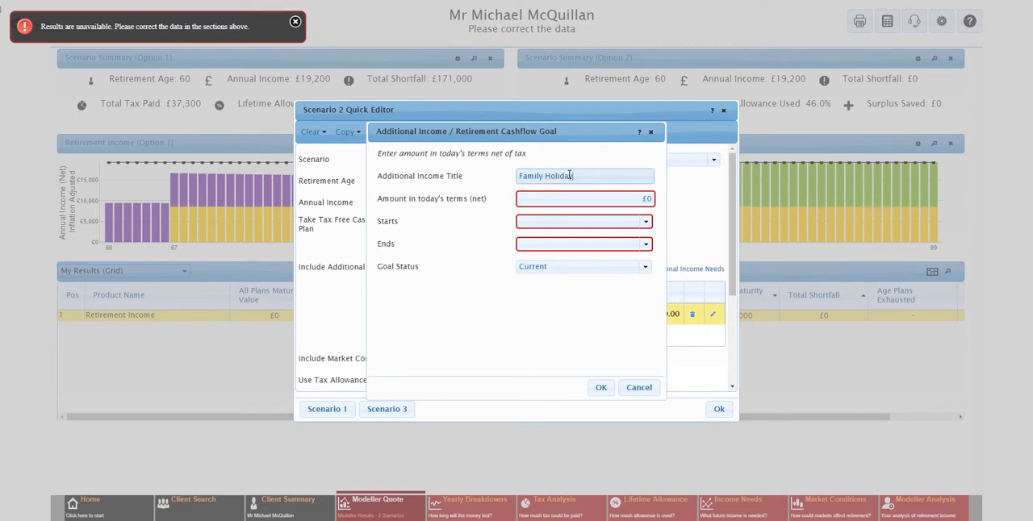
{"action": "key", "text": "Tab"}
{"action": "type", "text": "10000"}
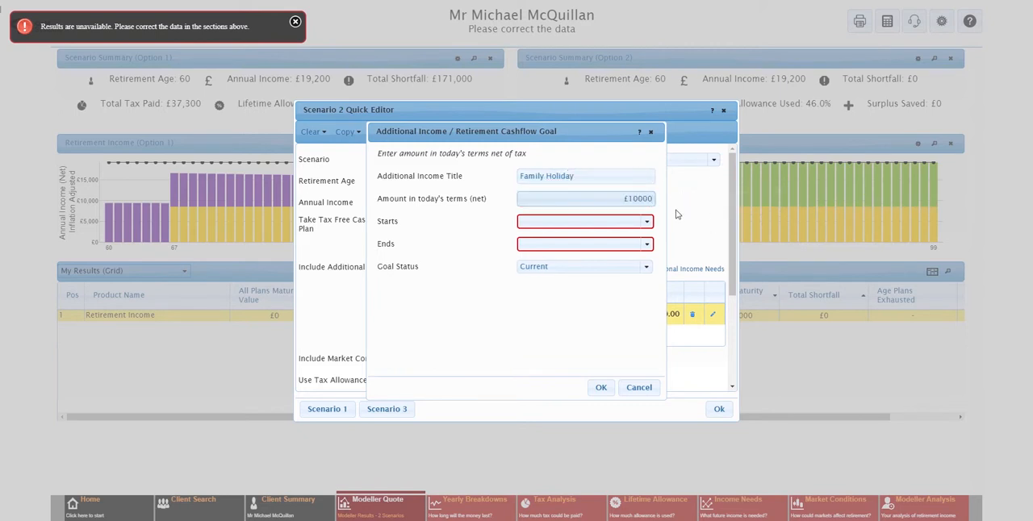
Make the Family Holiday need start At Retirement Age and end as One Off, and save it
{"action": "left_click", "coordinate": [650, 222]}
{"action": "left_click", "coordinate": [593, 238]}
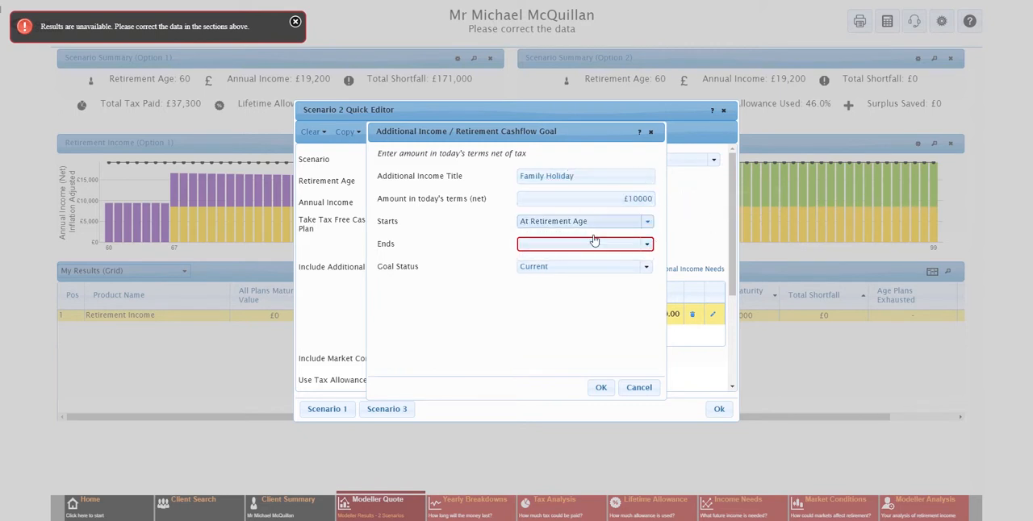
{"action": "left_click", "coordinate": [597, 244]}
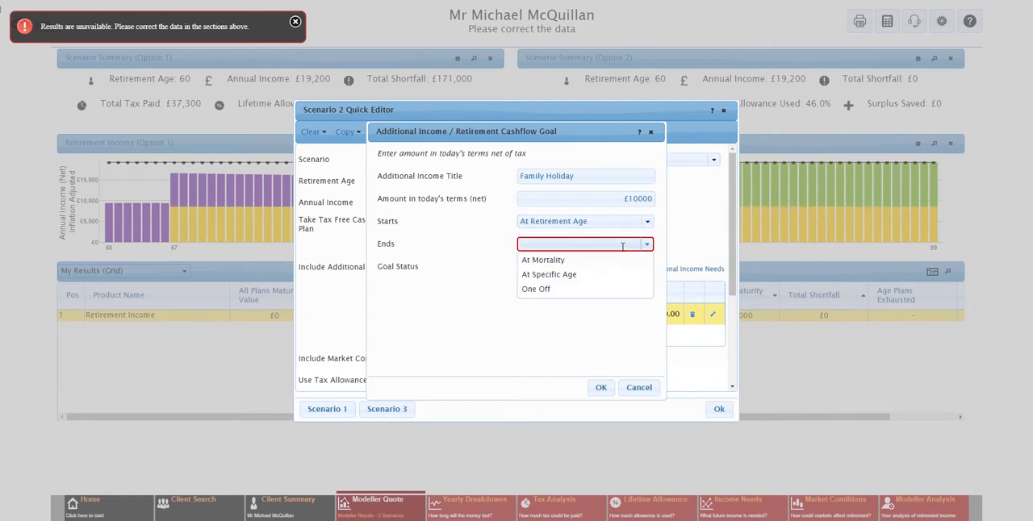
{"action": "left_click", "coordinate": [556, 293]}
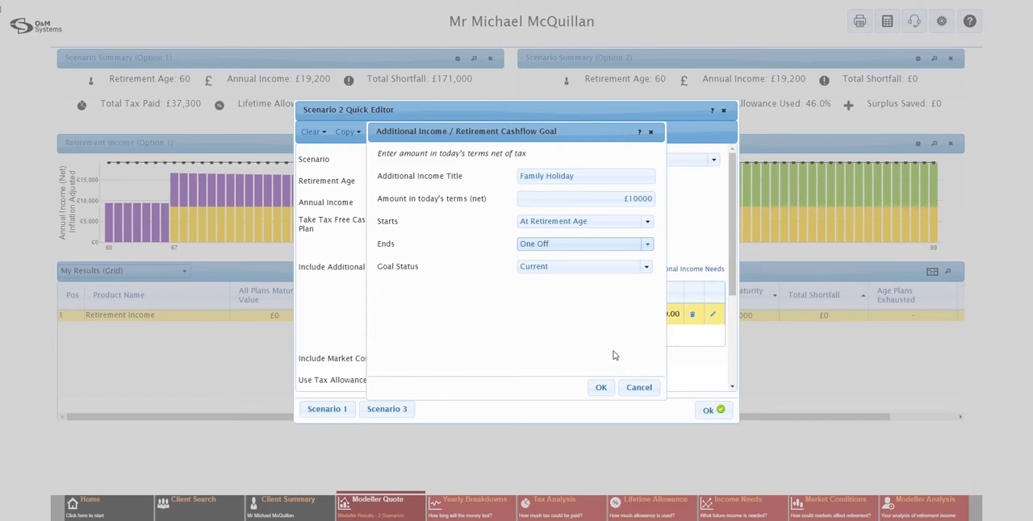
{"action": "left_click", "coordinate": [605, 390]}
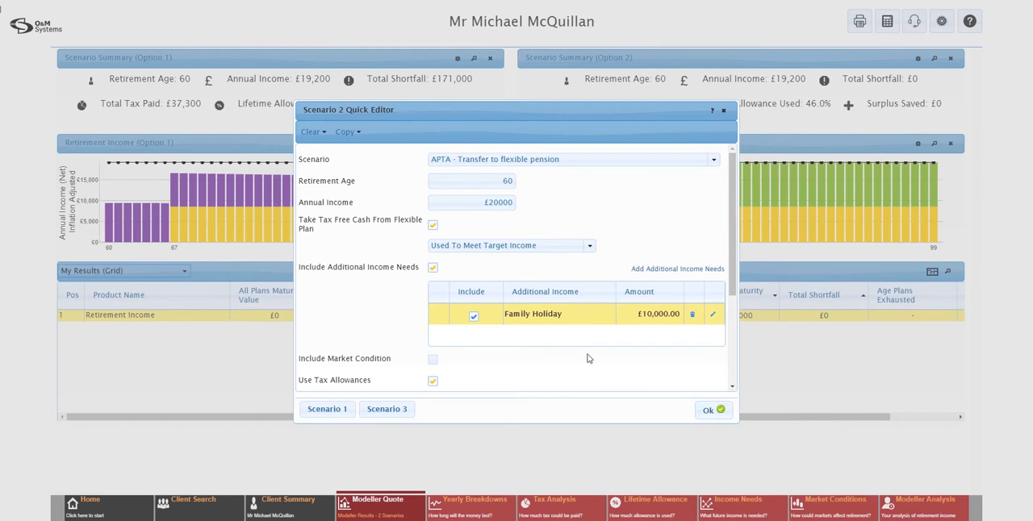
Review the scenario's assumptions used, including the options for managing surplus income
{"action": "scroll", "coordinate": [588, 358], "scroll_direction": "down", "scroll_amount": 3}
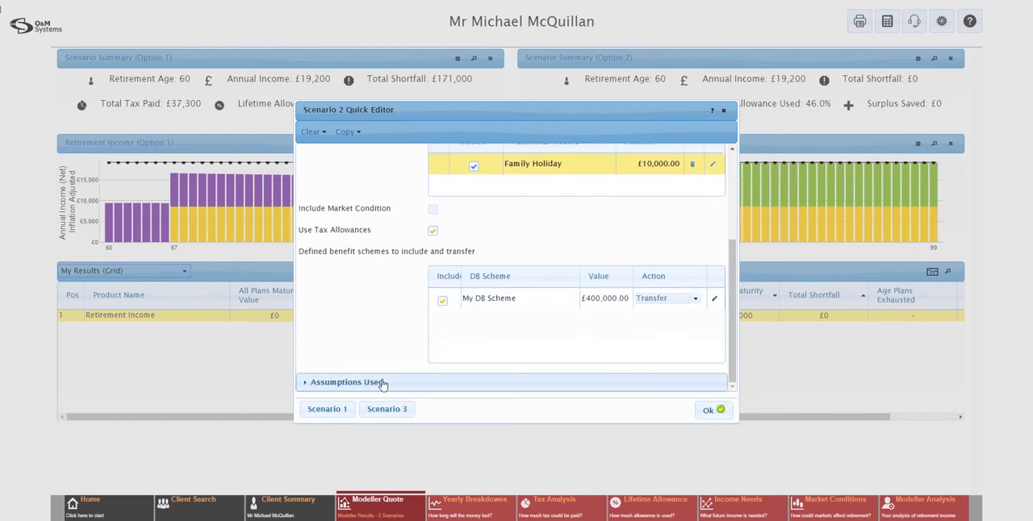
{"action": "left_click", "coordinate": [384, 381]}
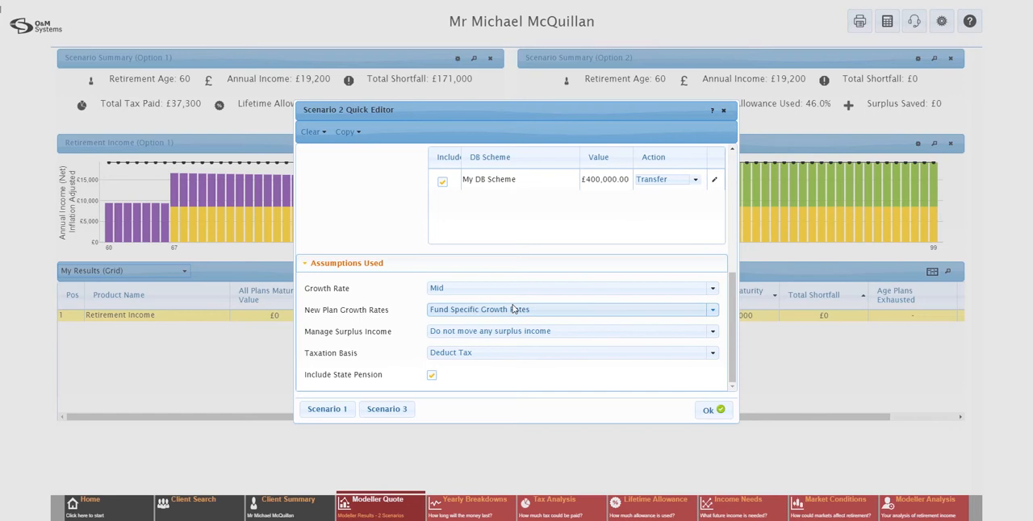
{"action": "left_click", "coordinate": [449, 333]}
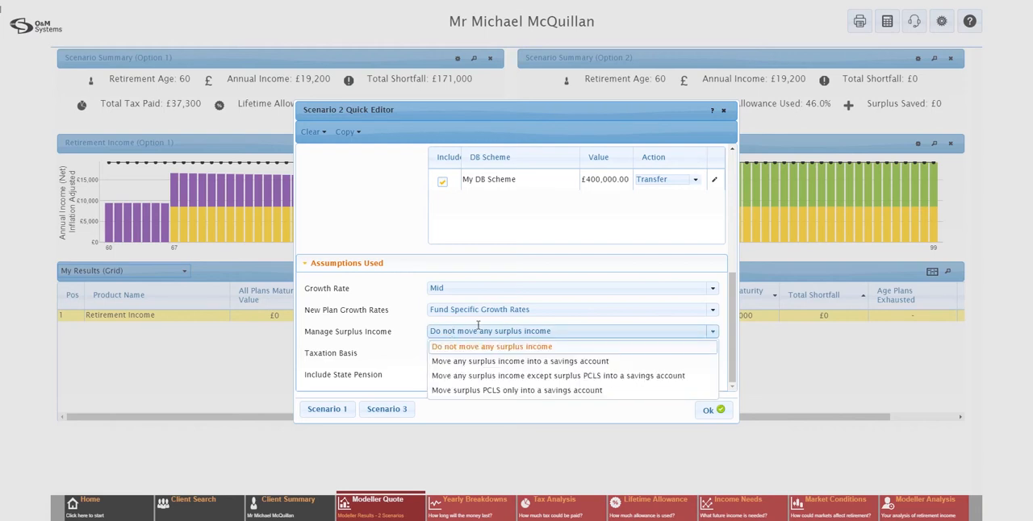
{"action": "left_click", "coordinate": [495, 332]}
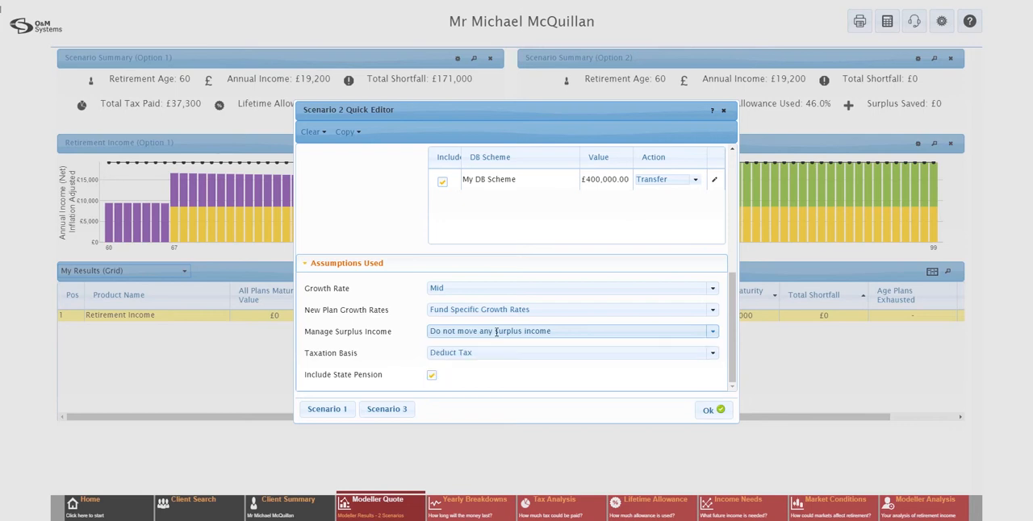
Save the edited scenario and accept the two included scenarios to recalculate the comparison results
{"action": "left_click", "coordinate": [705, 412]}
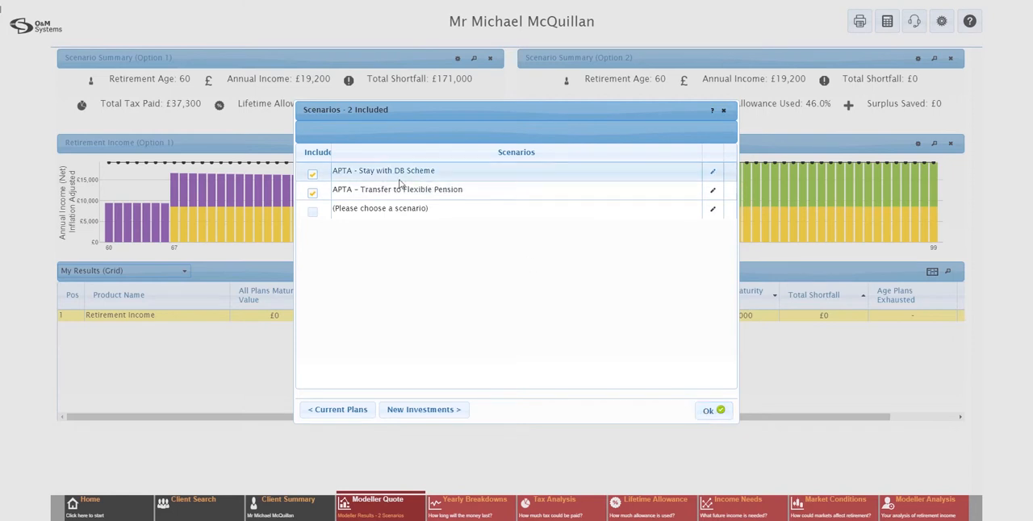
{"action": "left_click", "coordinate": [703, 414]}
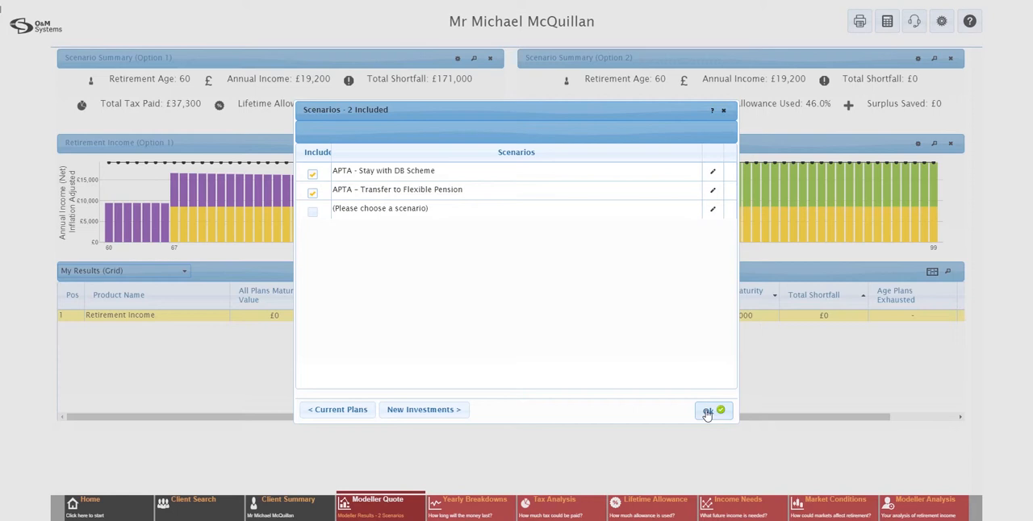
{"action": "left_click", "coordinate": [707, 413]}
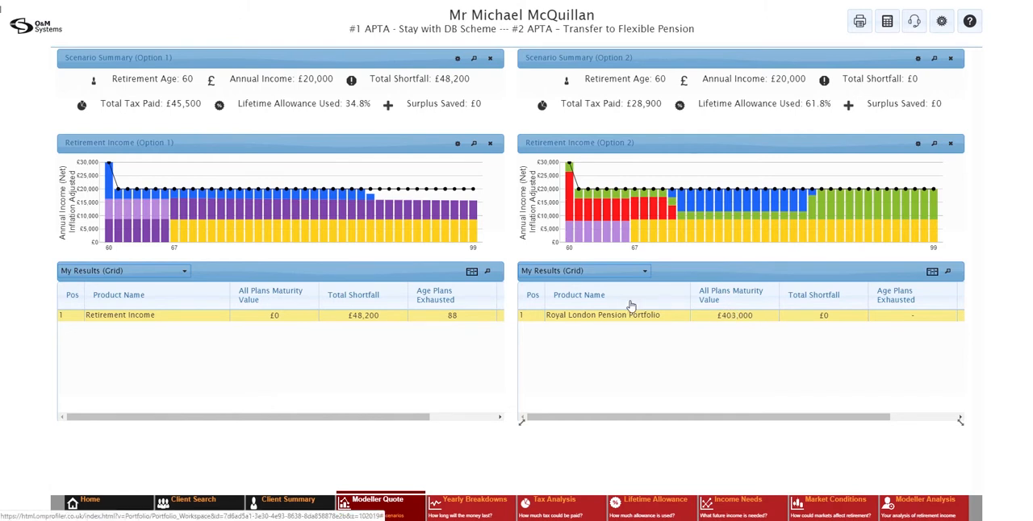
Look through the new reports available for the quote and the actions offered for the modeller quote
{"action": "mouse_move", "coordinate": [857, 28]}
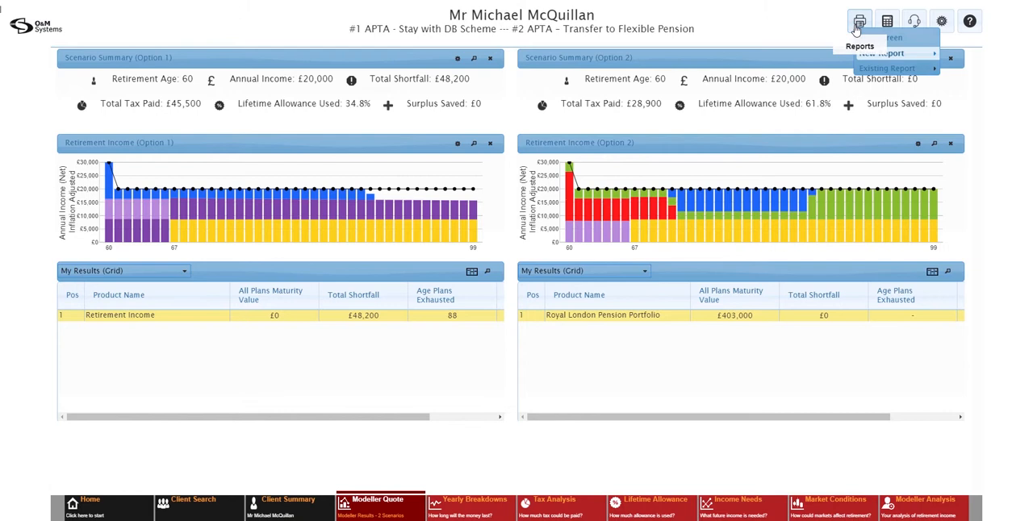
{"action": "mouse_move", "coordinate": [870, 56]}
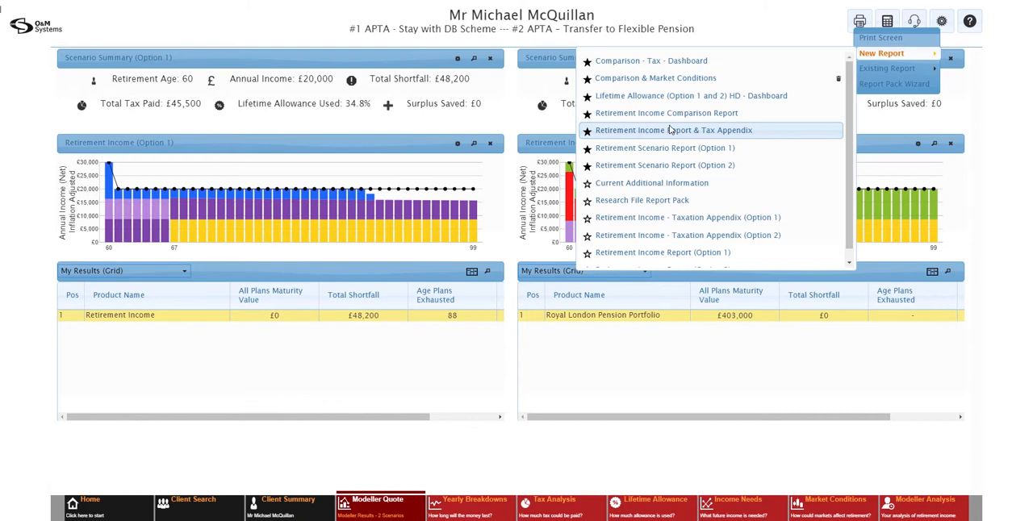
{"action": "left_click", "coordinate": [862, 20]}
{"action": "mouse_move", "coordinate": [599, 201]}
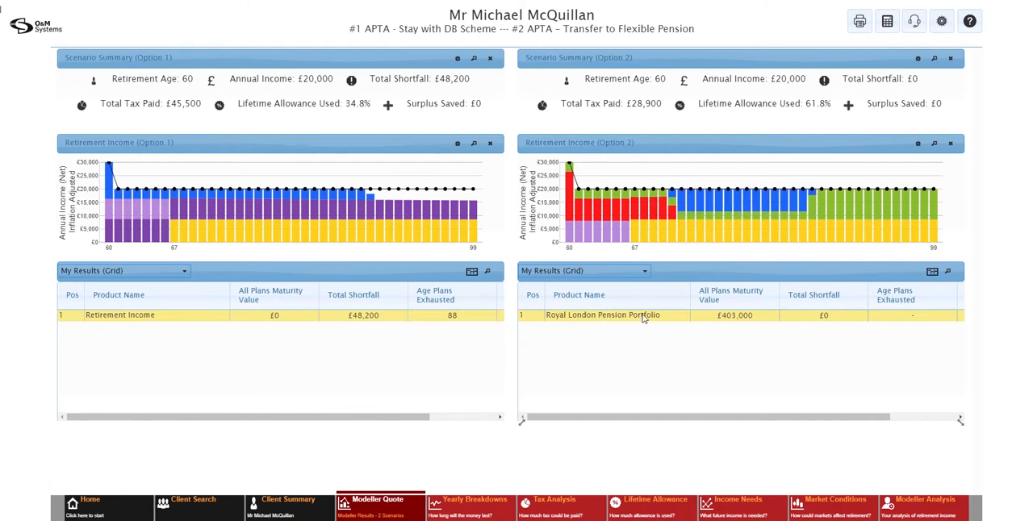
{"action": "left_click", "coordinate": [382, 512]}
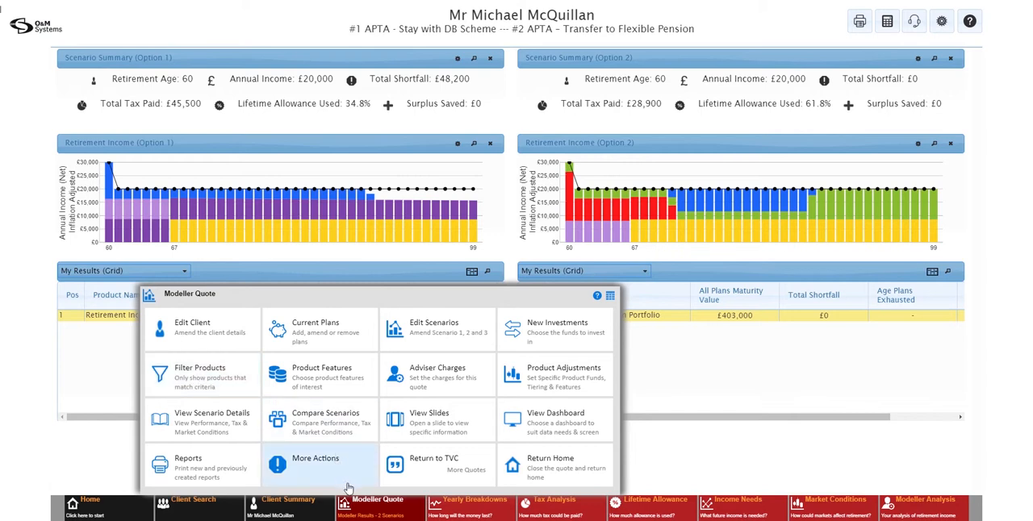
{"action": "left_click", "coordinate": [362, 505]}
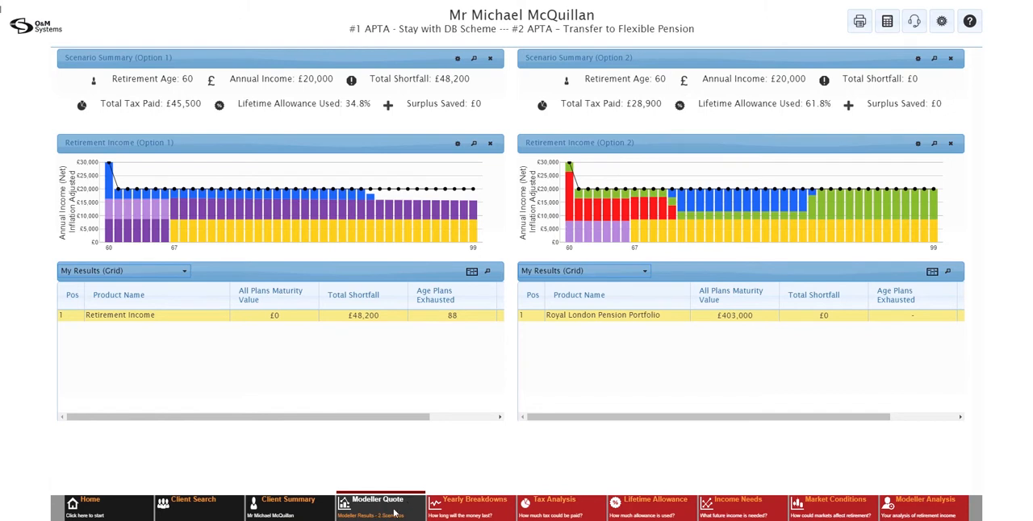
Examine the Option 1 retirement income chart, its data table and notes in the yearly breakdowns
{"action": "left_click", "coordinate": [483, 513]}
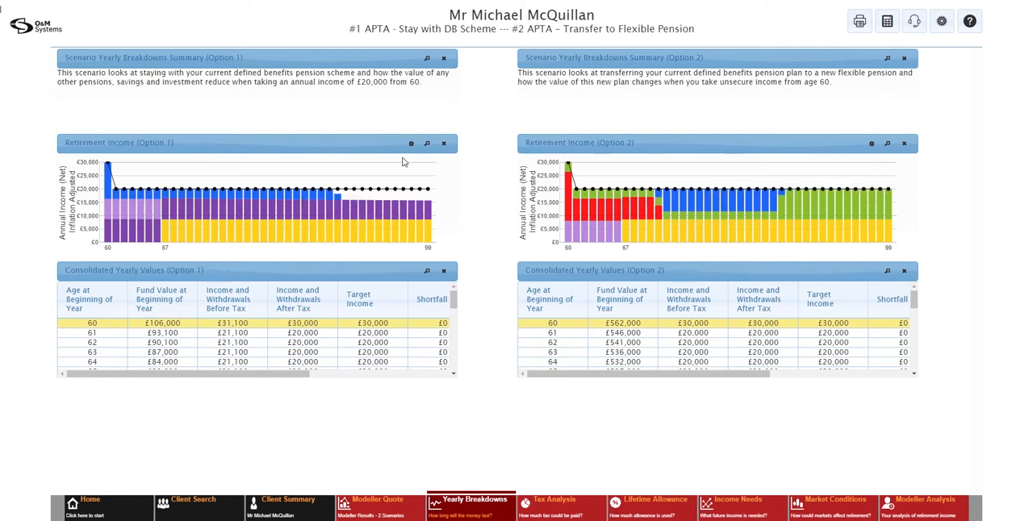
{"action": "left_click", "coordinate": [427, 144]}
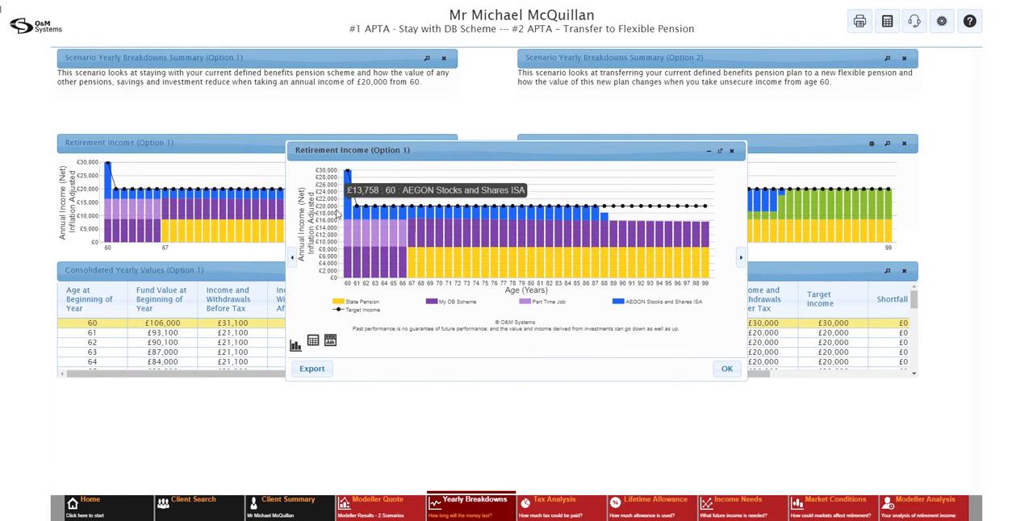
{"action": "left_click", "coordinate": [313, 341]}
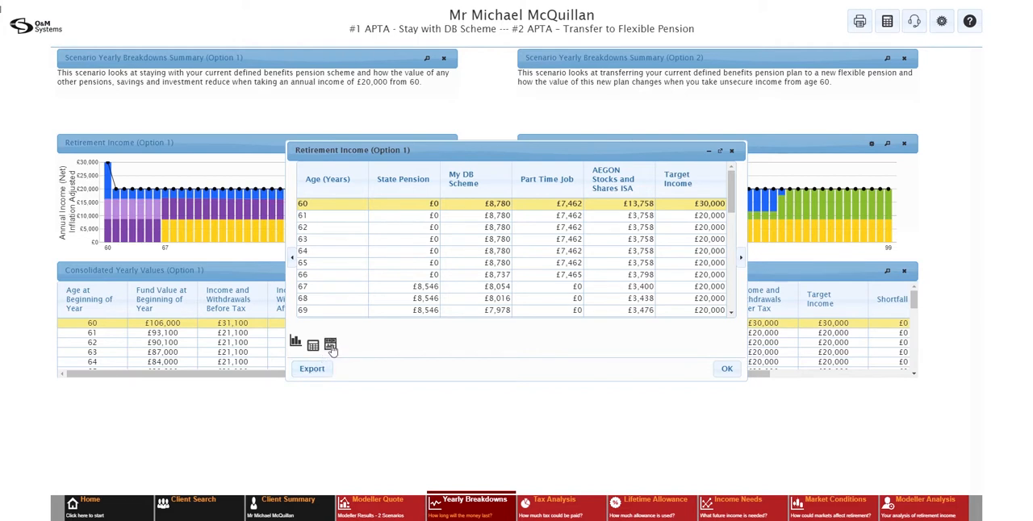
{"action": "left_click", "coordinate": [330, 344]}
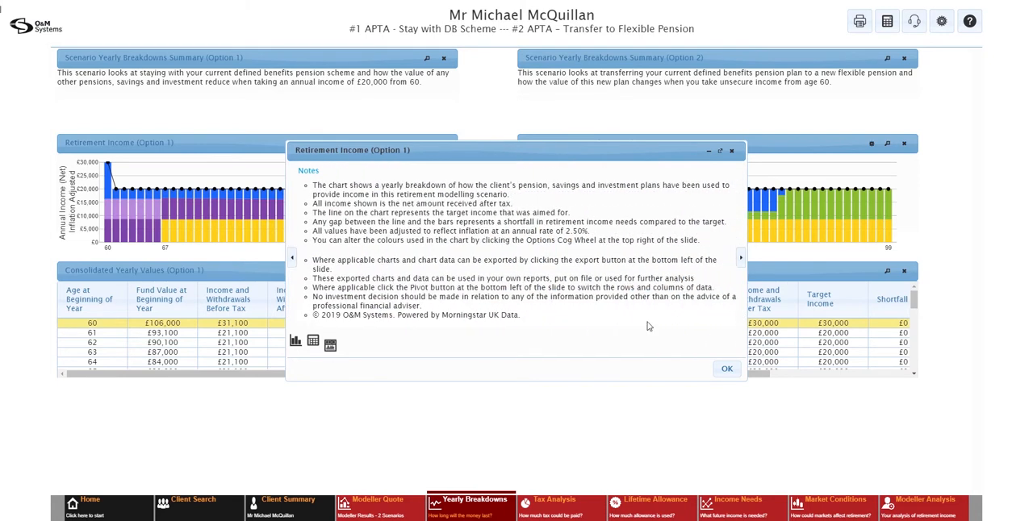
{"action": "left_click", "coordinate": [728, 369]}
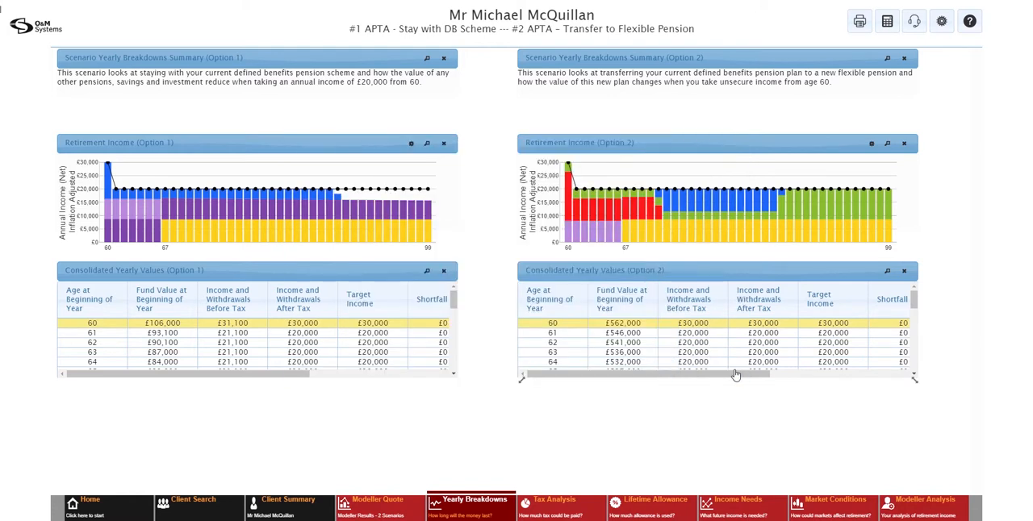
Compare the tax analysis and lifetime allowance usage of both scenarios
{"action": "left_click", "coordinate": [573, 501]}
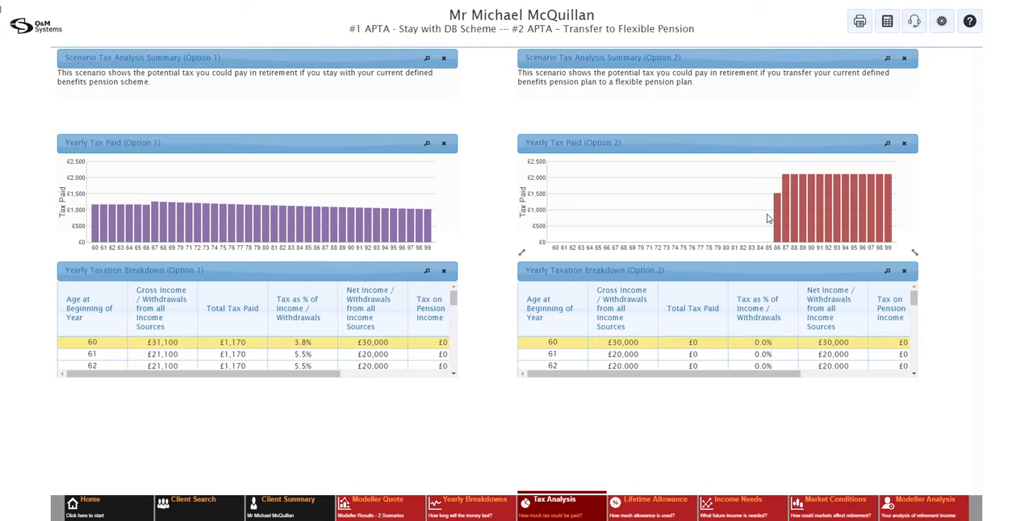
{"action": "left_click", "coordinate": [636, 507]}
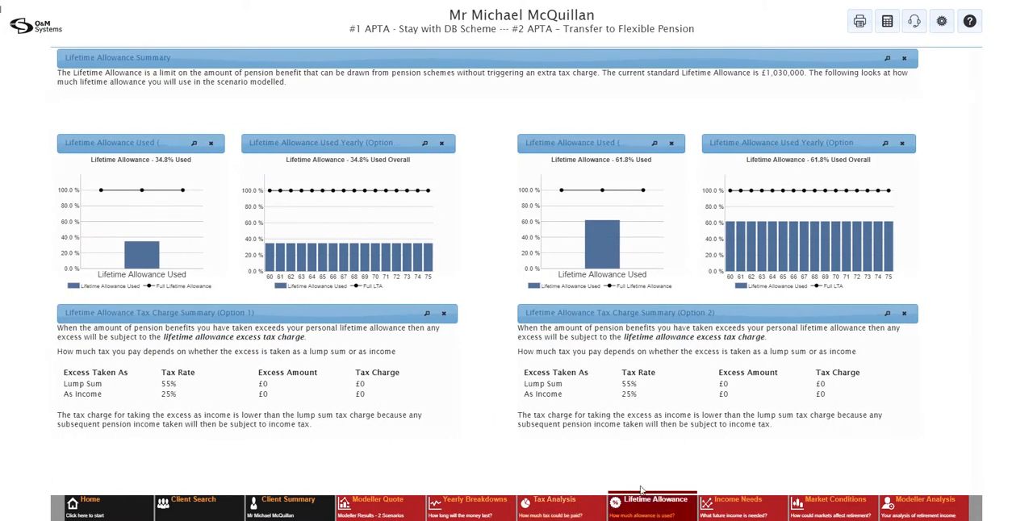
Examine the income needs analysis, including the target income charts and the actions available for it
{"action": "left_click", "coordinate": [752, 509]}
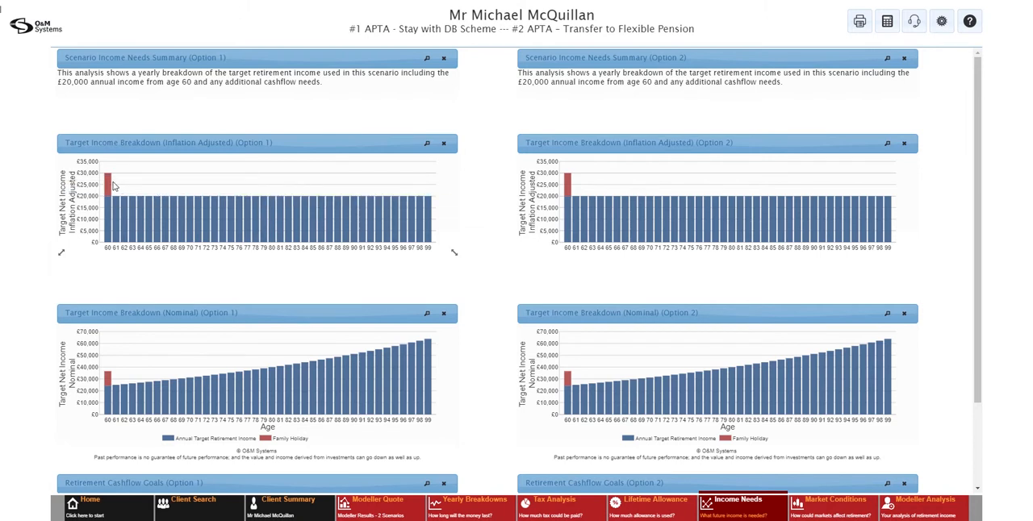
{"action": "mouse_move", "coordinate": [112, 186]}
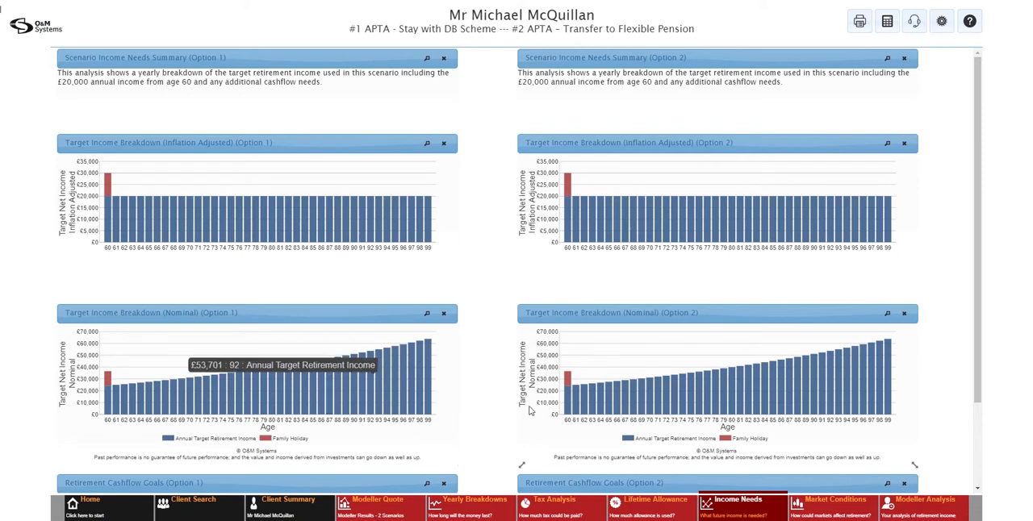
{"action": "left_click", "coordinate": [736, 507]}
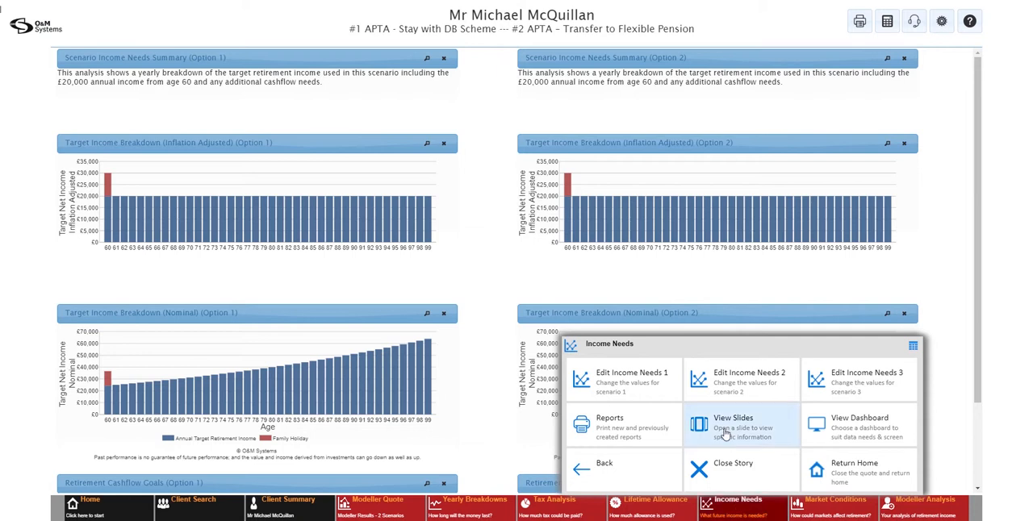
{"action": "left_click", "coordinate": [742, 512]}
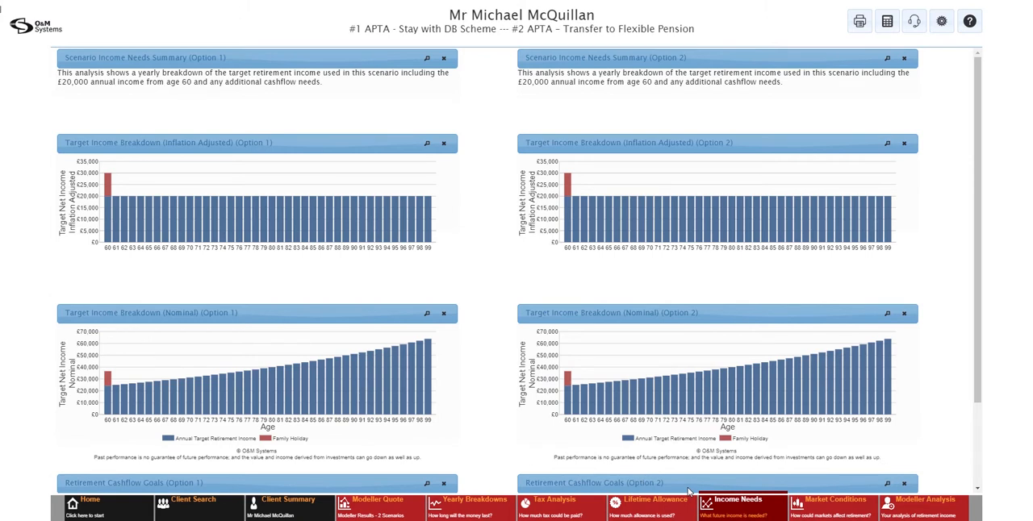
{"action": "mouse_move", "coordinate": [278, 386]}
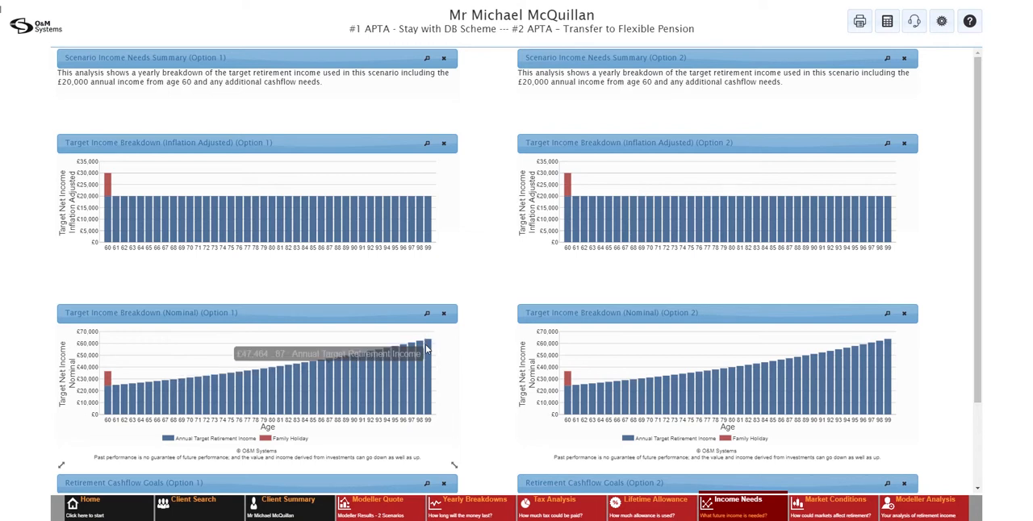
Examine the nominal target income charts, the market conditions analysis of both scenarios and the modeller analysis dashboard
{"action": "mouse_move", "coordinate": [428, 352]}
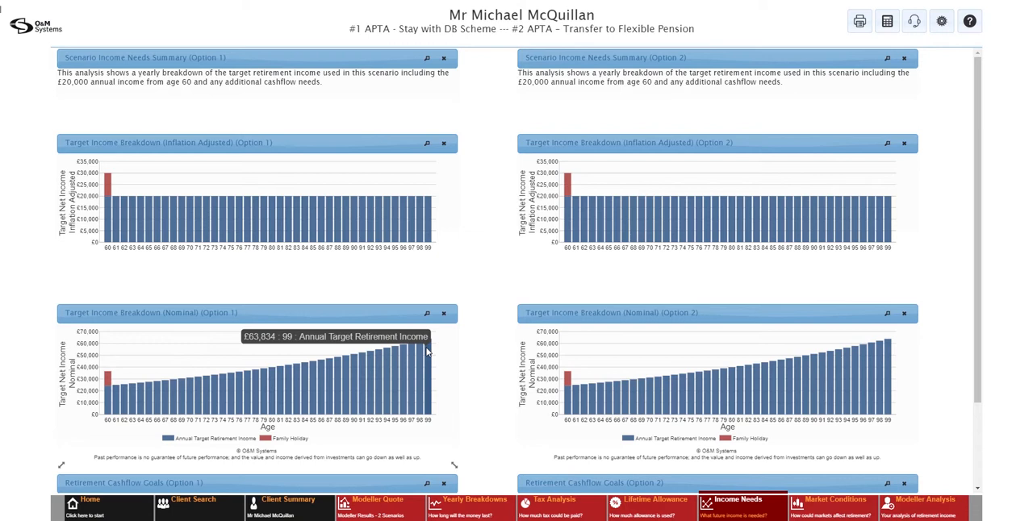
{"action": "left_click", "coordinate": [820, 505]}
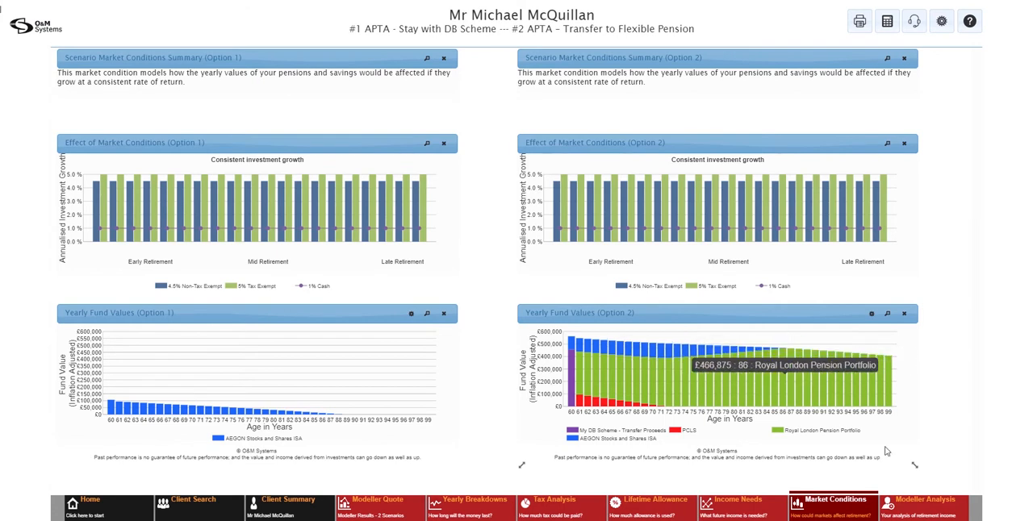
{"action": "left_click", "coordinate": [916, 507]}
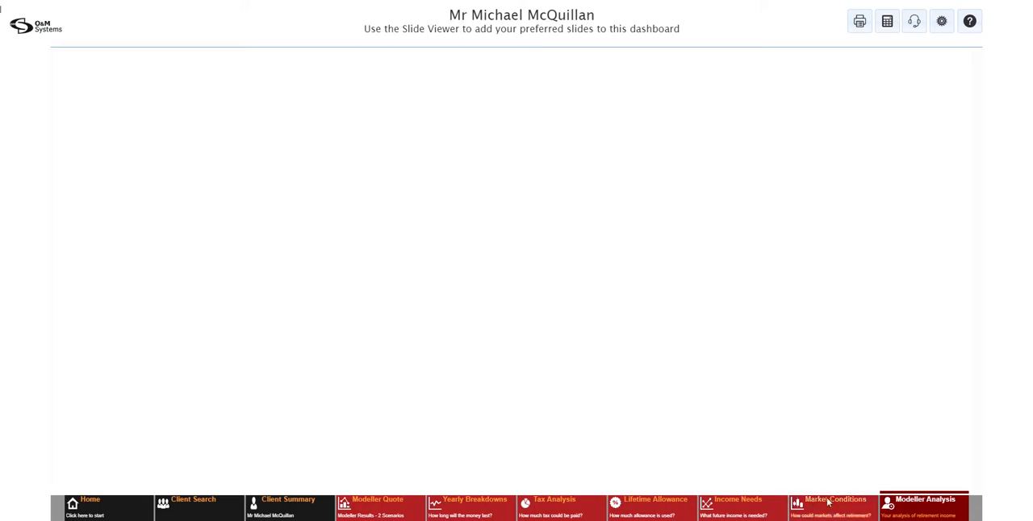
Include the market condition "Bad Performance in early retirement with recovery" in the Transfer to Flexible Pension scenario and recalculate the modeller results
{"action": "left_click", "coordinate": [390, 502]}
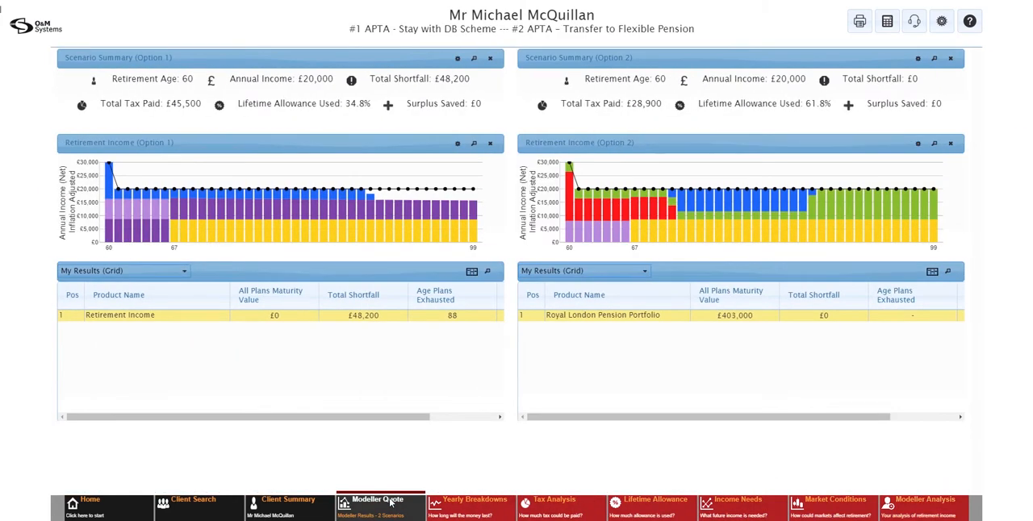
{"action": "left_click", "coordinate": [390, 504]}
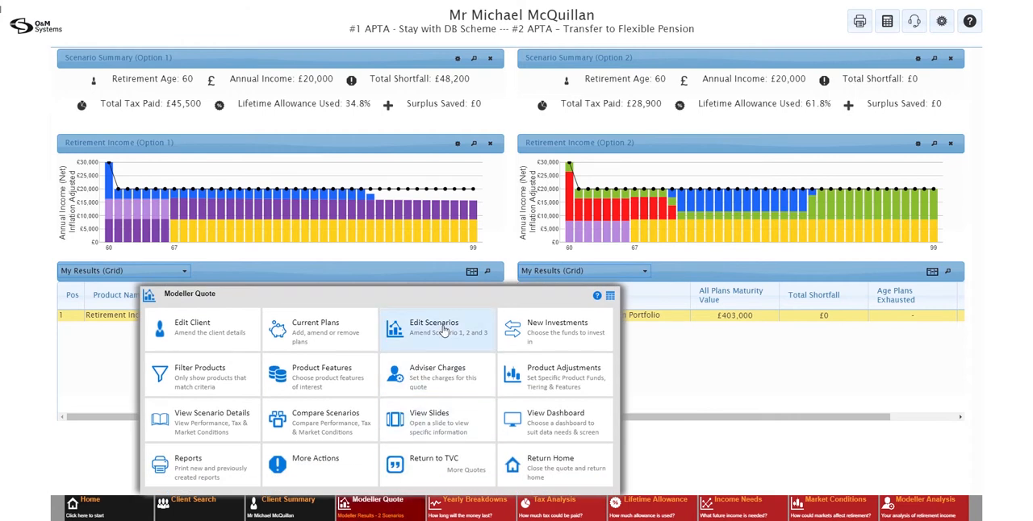
{"action": "left_click", "coordinate": [443, 331]}
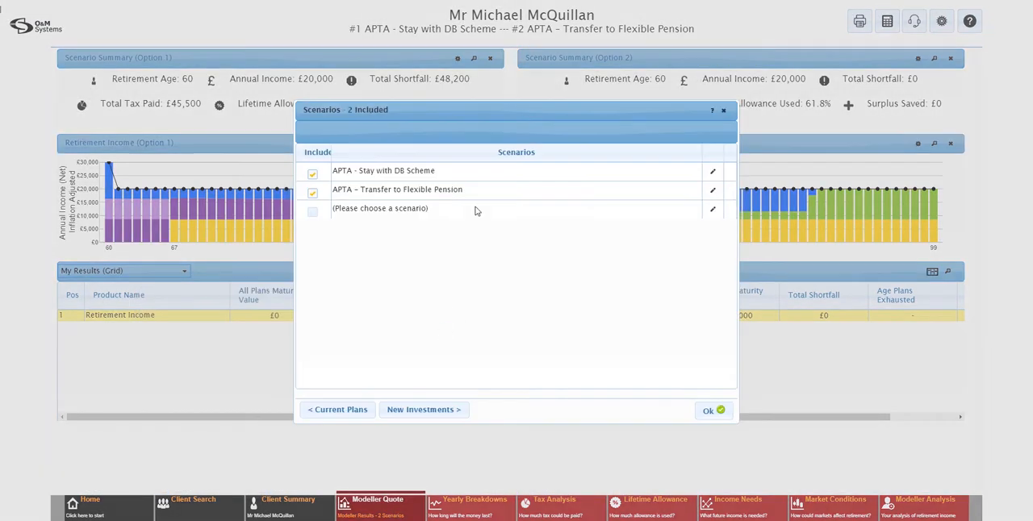
{"action": "left_click", "coordinate": [713, 194]}
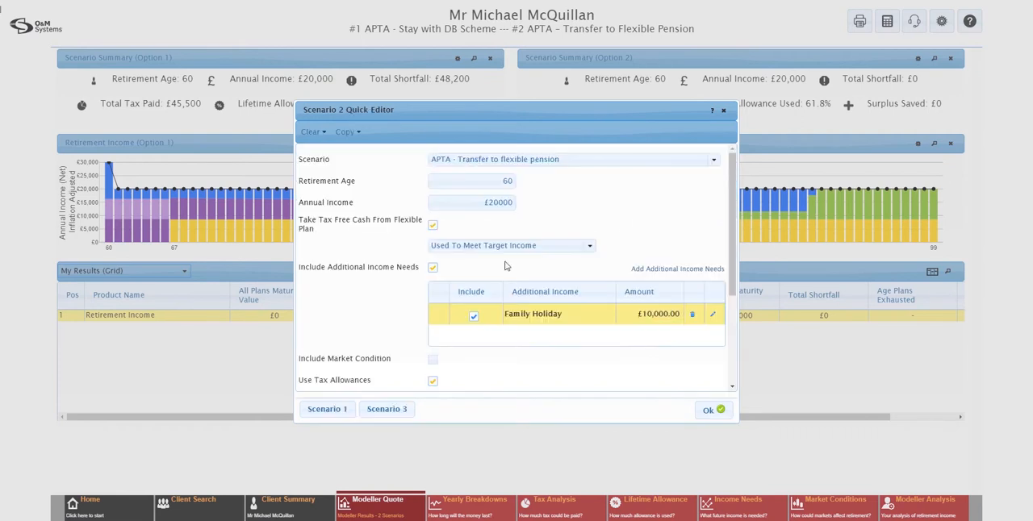
{"action": "left_click", "coordinate": [433, 359]}
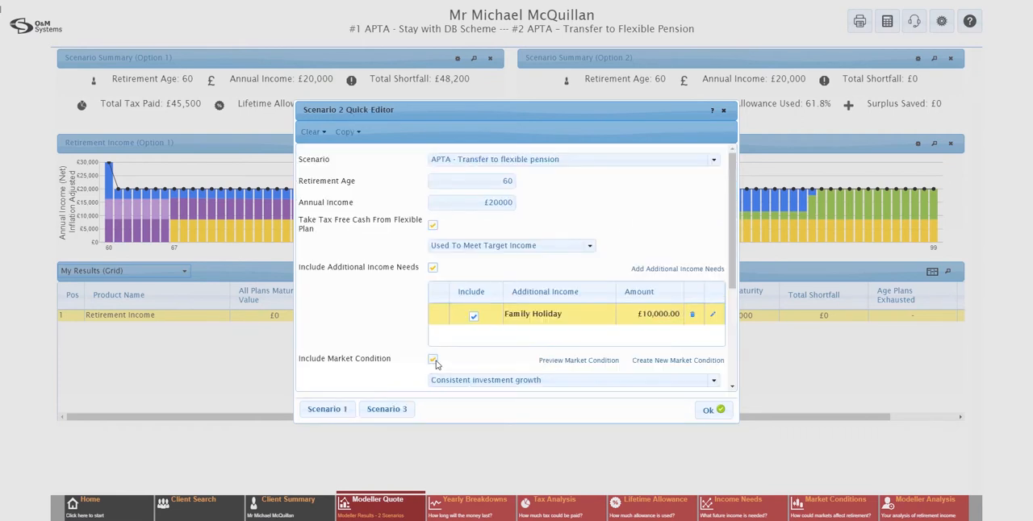
{"action": "left_click", "coordinate": [534, 379]}
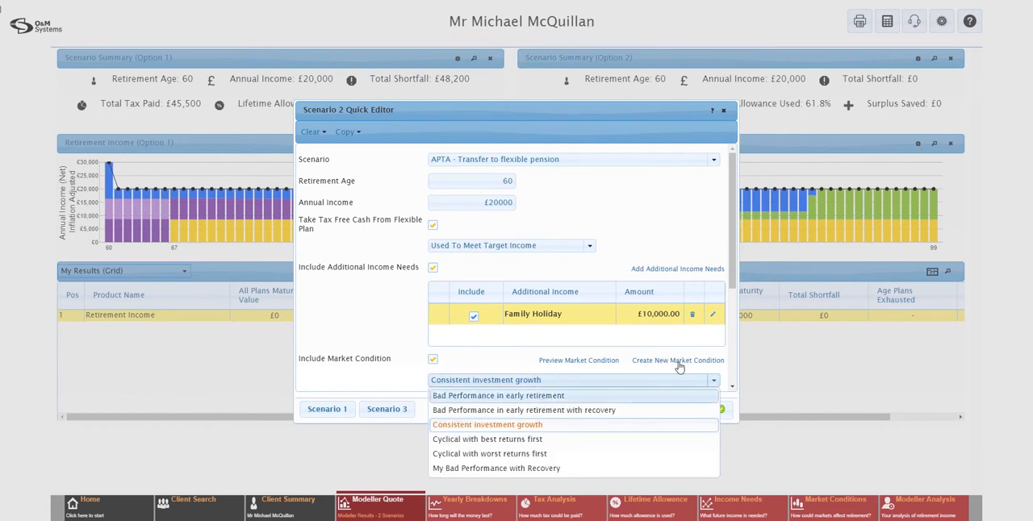
{"action": "left_click", "coordinate": [497, 412]}
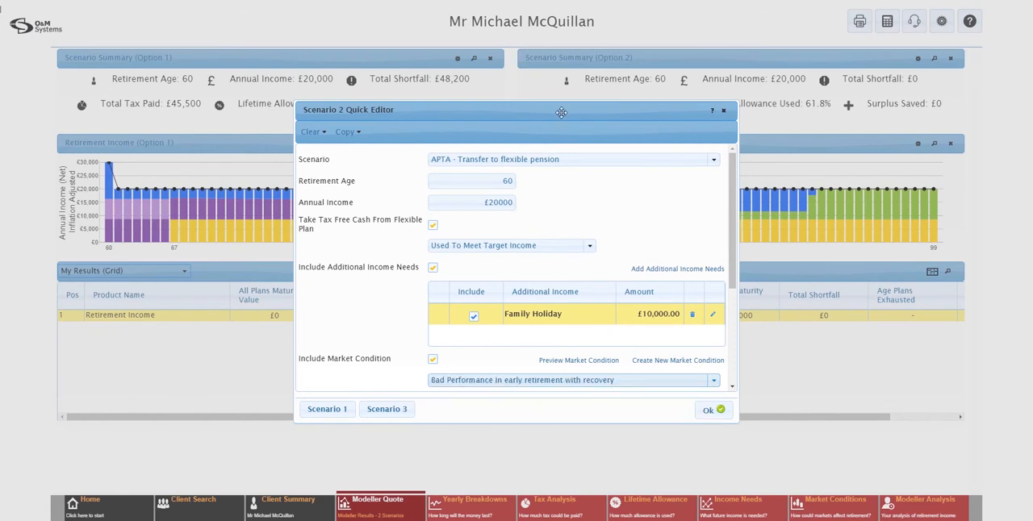
{"action": "left_click", "coordinate": [709, 412]}
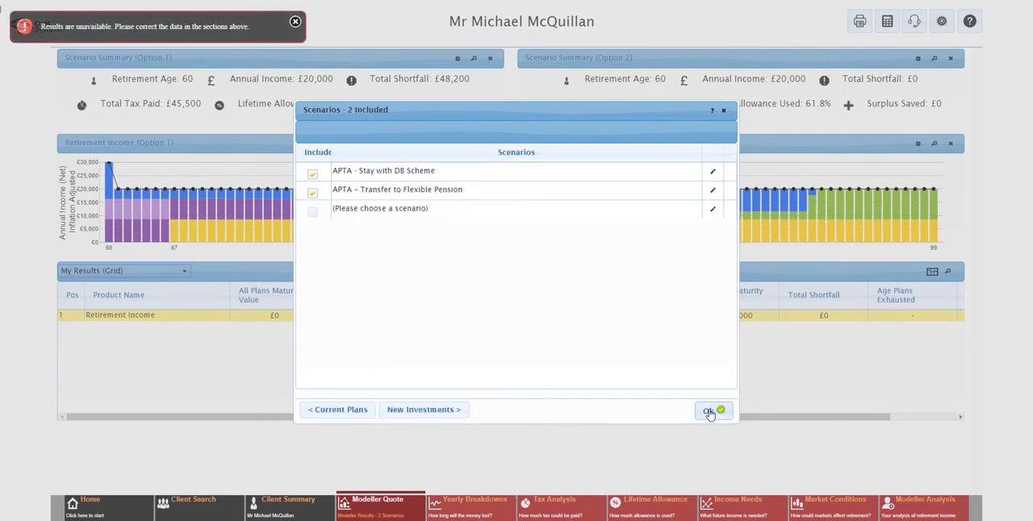
{"action": "left_click", "coordinate": [709, 412]}
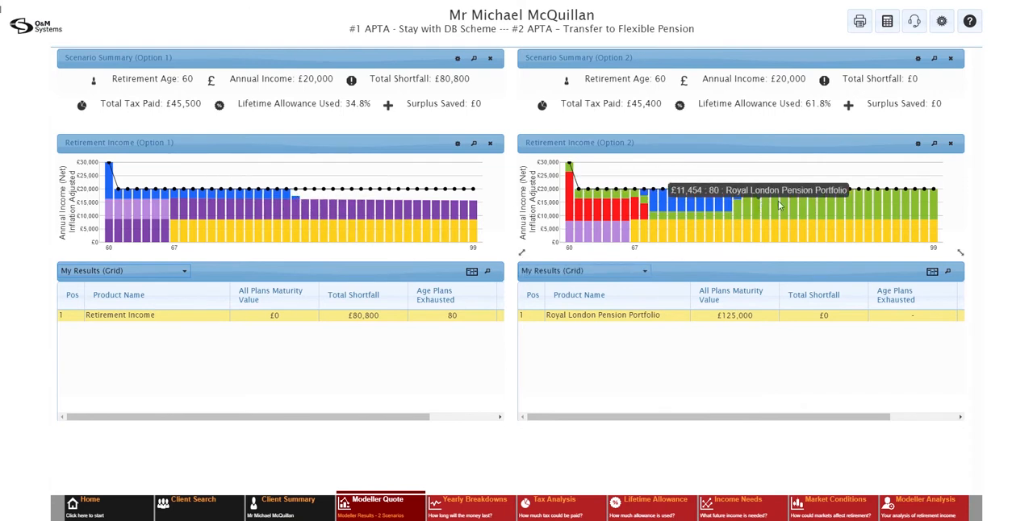
Compare the effect of the poor early performance on both options' retirement income and market conditions charts, enlarging the Option 2 yearly fund values
{"action": "mouse_move", "coordinate": [821, 201]}
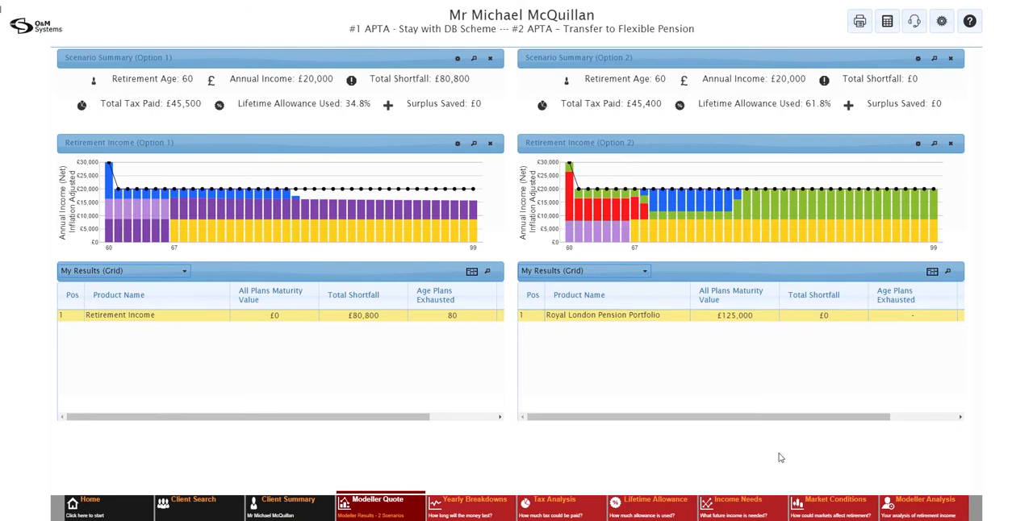
{"action": "left_click", "coordinate": [813, 505]}
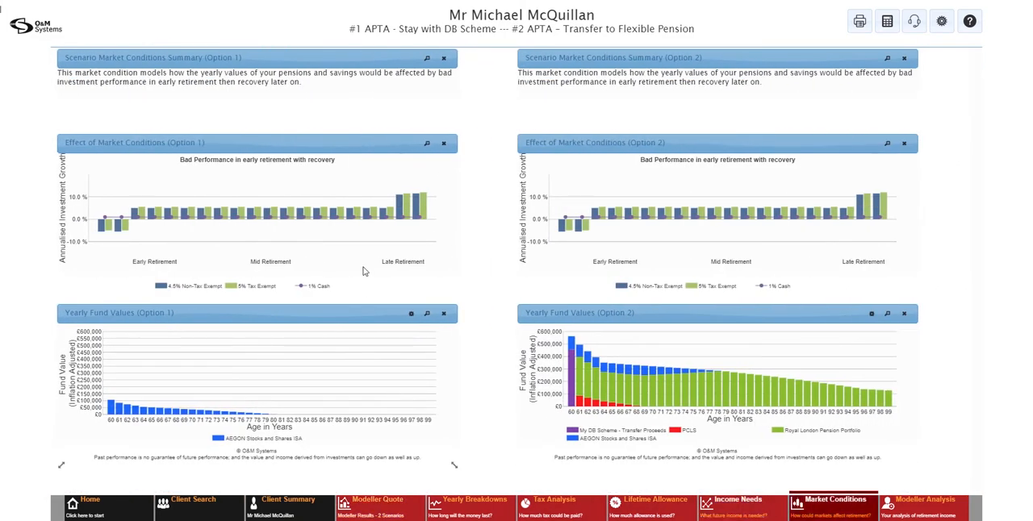
{"action": "mouse_move", "coordinate": [583, 234]}
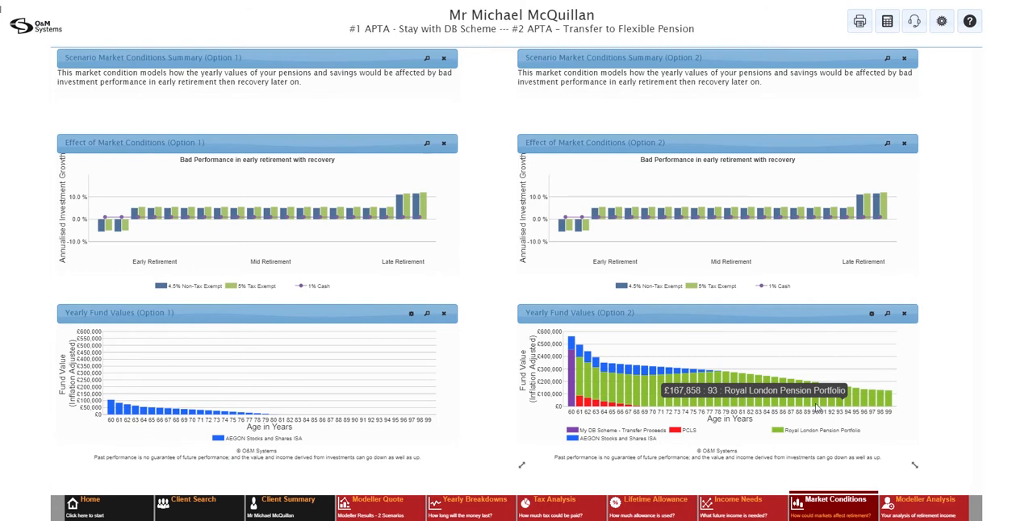
{"action": "left_click", "coordinate": [887, 315]}
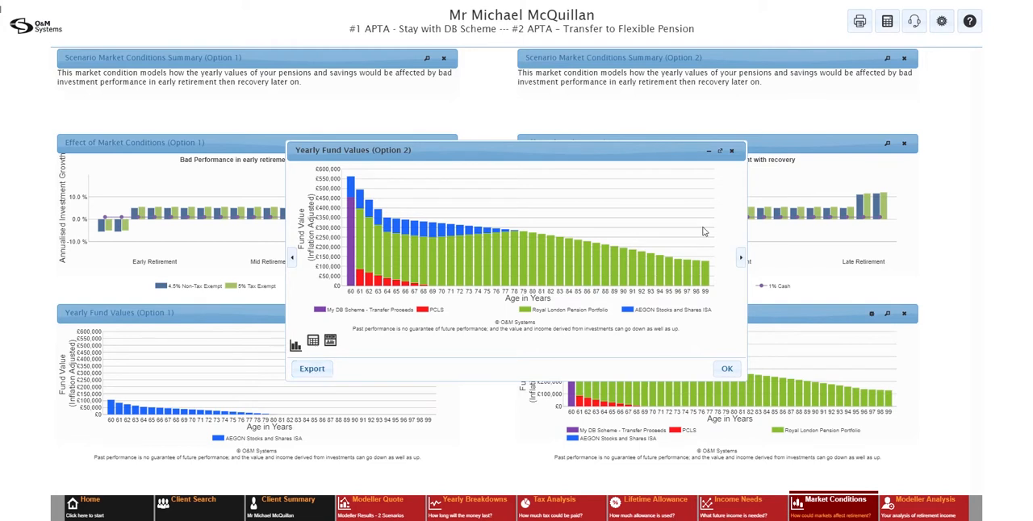
{"action": "left_click", "coordinate": [732, 153]}
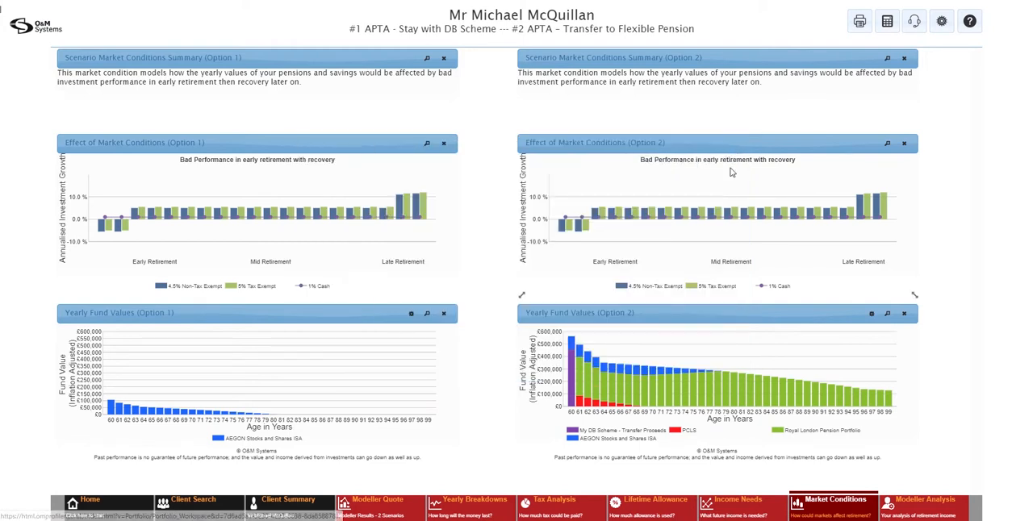
Edit the Stay with DB Scheme scenario from the modeller quote to exclude the market condition
{"action": "left_click", "coordinate": [387, 518]}
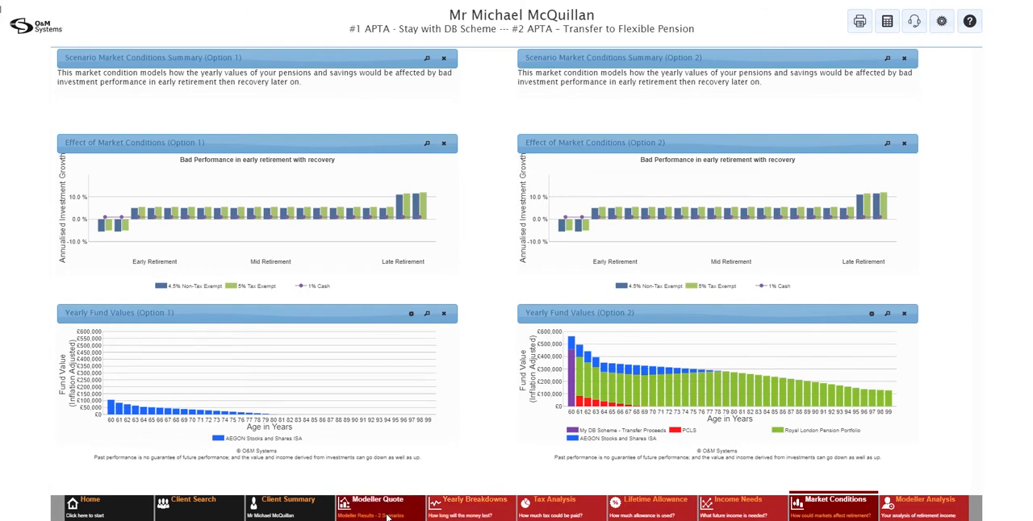
{"action": "left_click", "coordinate": [387, 518]}
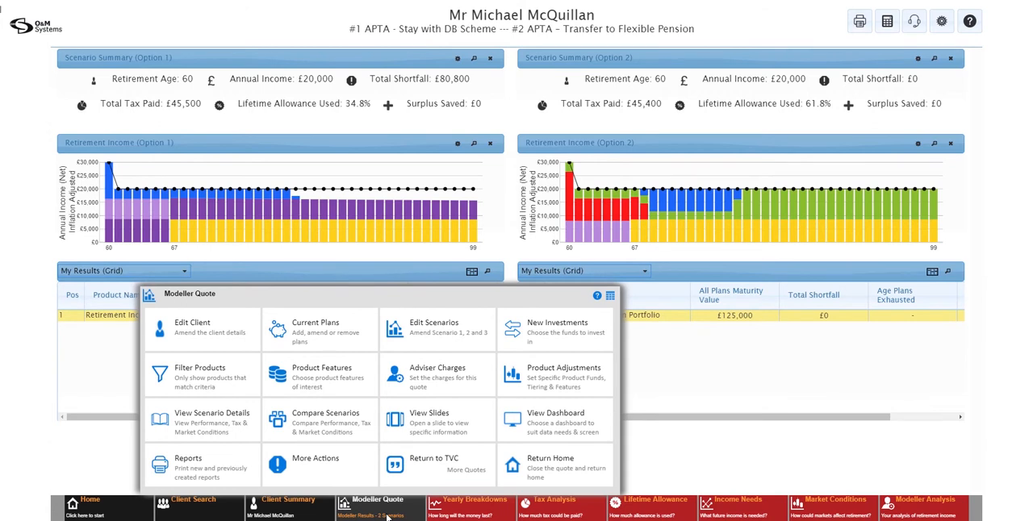
{"action": "left_click", "coordinate": [444, 339]}
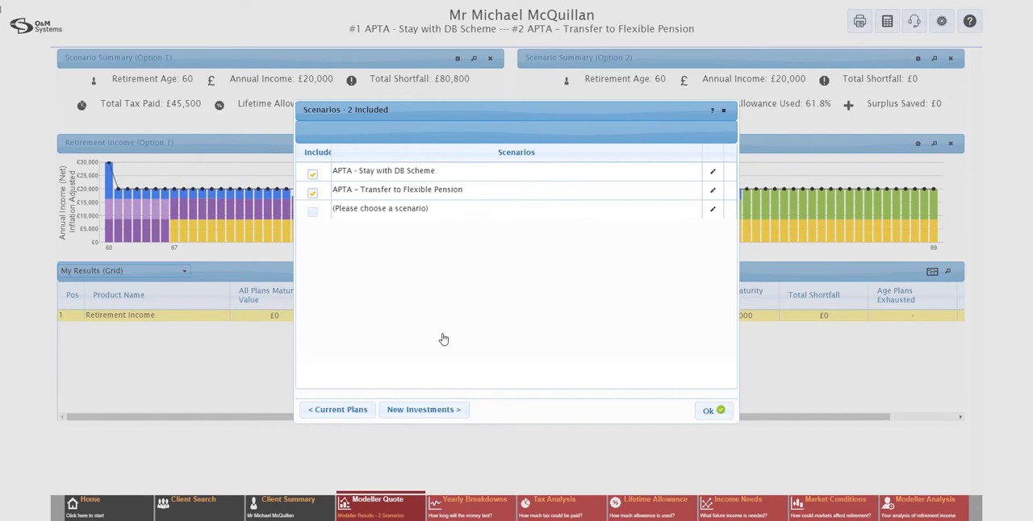
{"action": "left_click", "coordinate": [714, 173]}
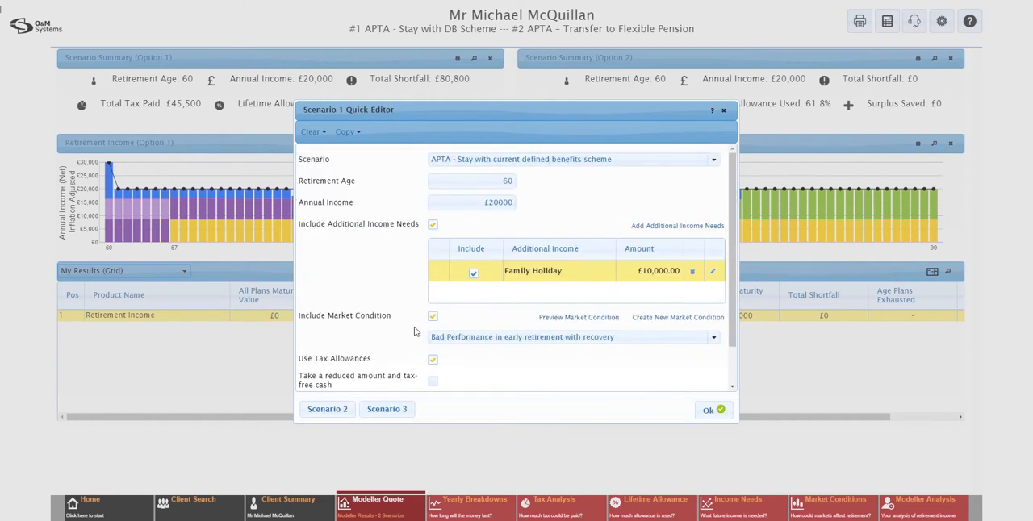
{"action": "left_click", "coordinate": [432, 318]}
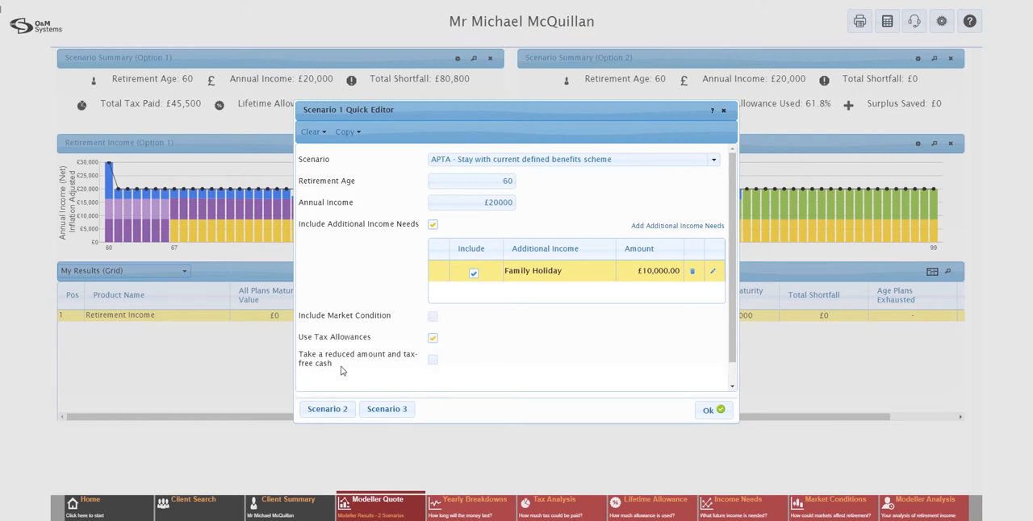
Take a reduced amount and tax-free cash in the stay scenario, with My DB Scheme's action as TFC (Income) + Reduced Pension
{"action": "left_click", "coordinate": [433, 362]}
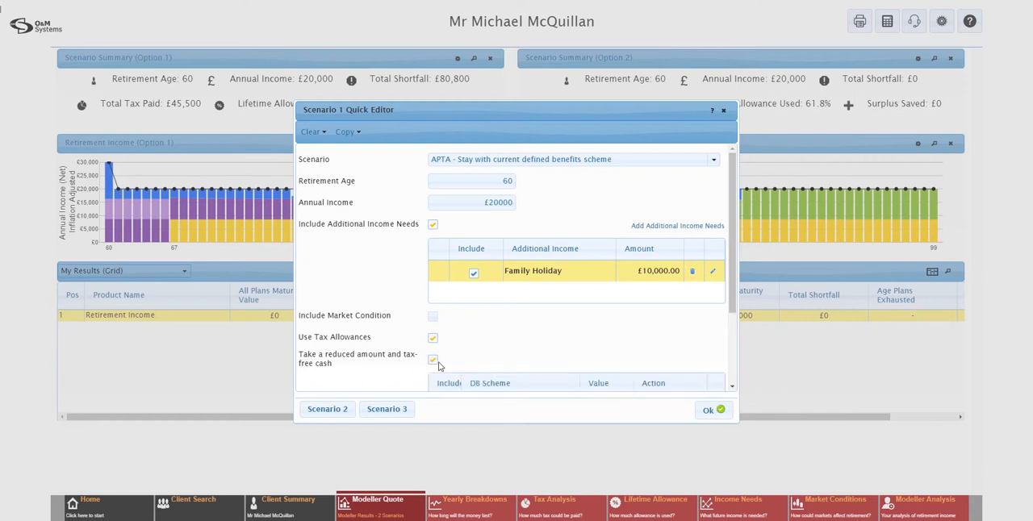
{"action": "scroll", "coordinate": [512, 331], "scroll_direction": "down", "scroll_amount": 3}
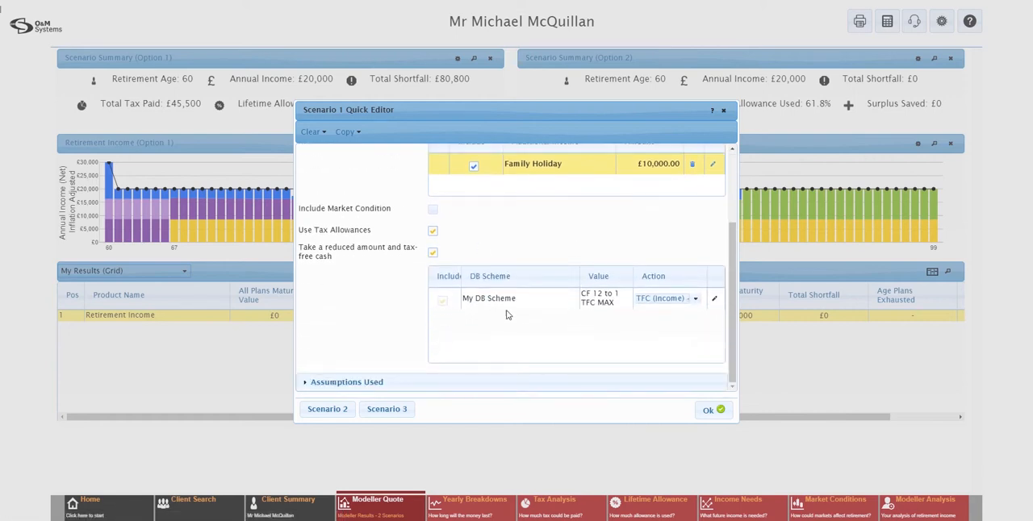
{"action": "left_click", "coordinate": [695, 299]}
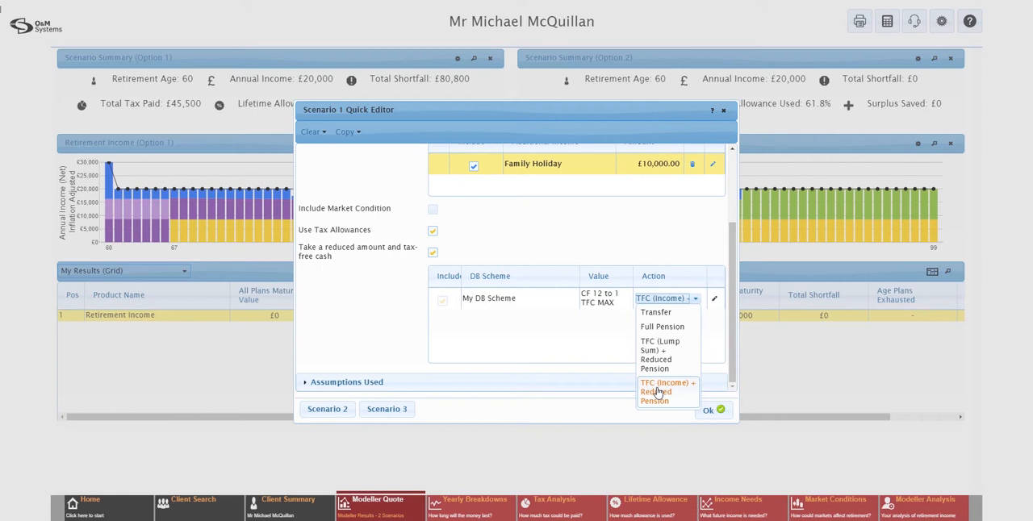
{"action": "left_click", "coordinate": [658, 392]}
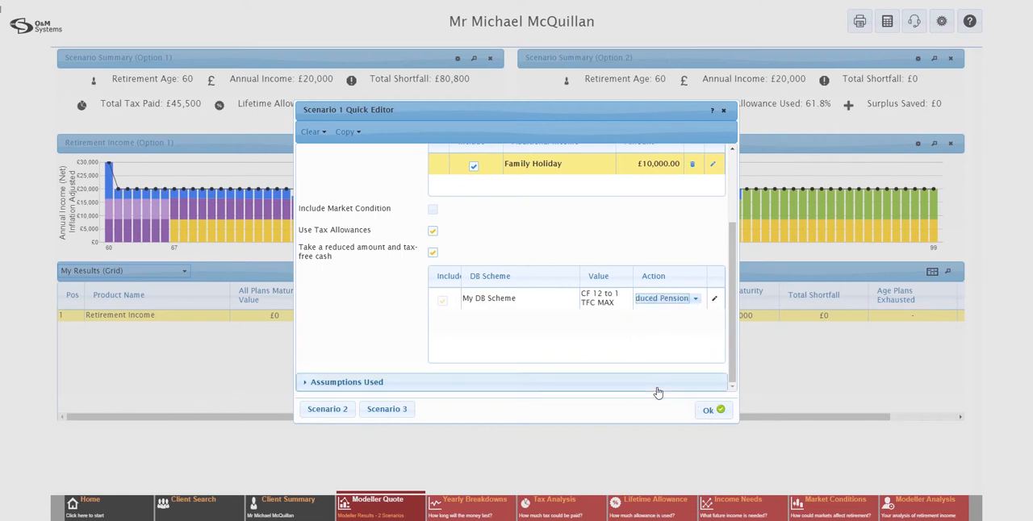
{"action": "left_click", "coordinate": [674, 336]}
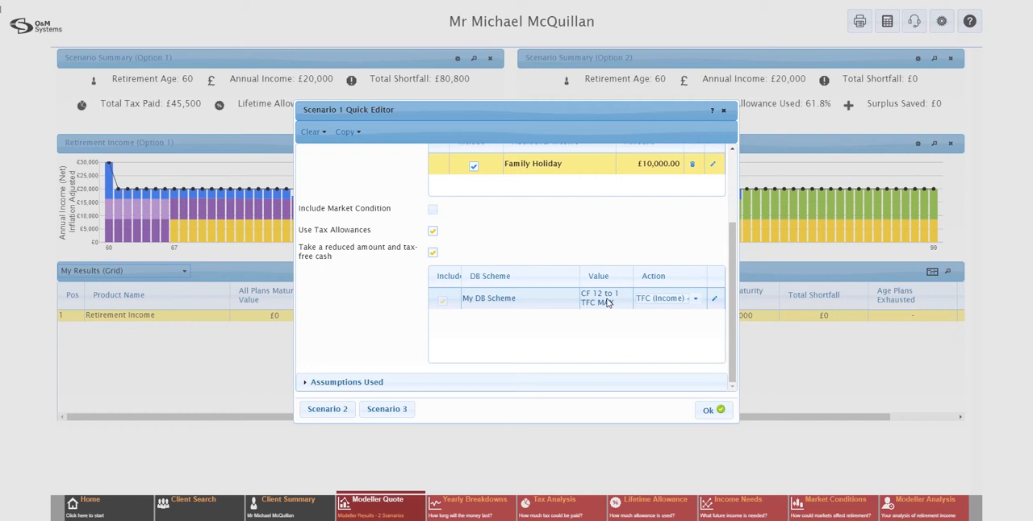
Refine My DB Scheme's PCLS commutation details with a commutation factor of 37.2 to 1 and recalculate the scenarios
{"action": "left_click", "coordinate": [713, 302]}
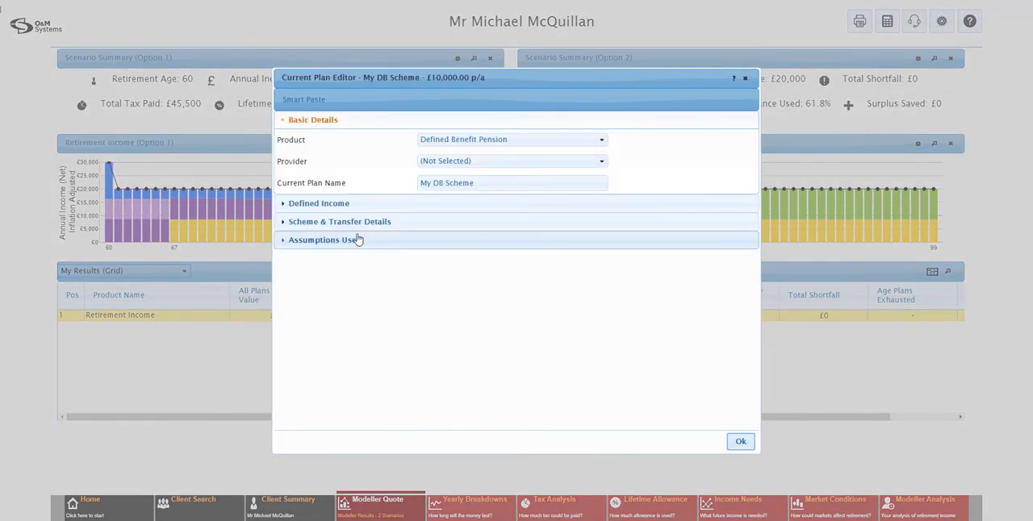
{"action": "left_click", "coordinate": [326, 224]}
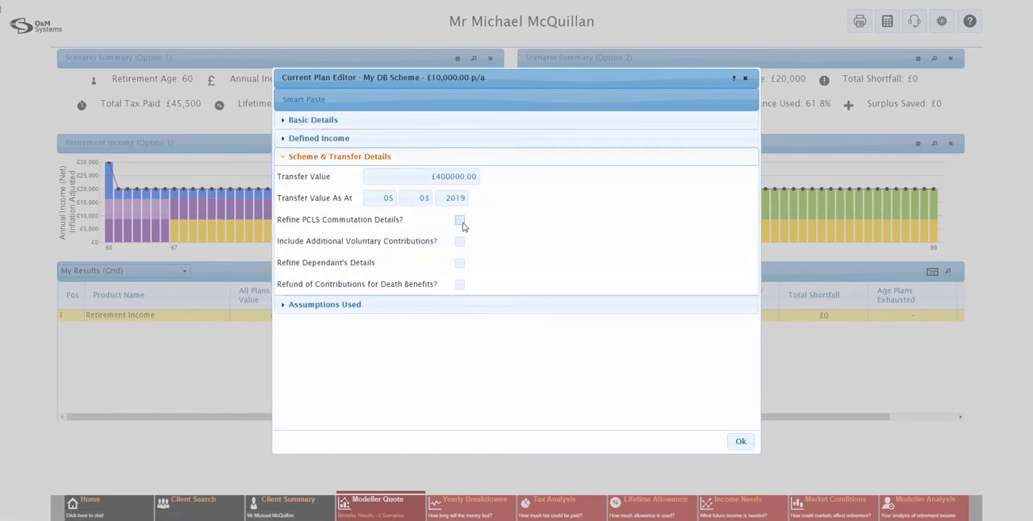
{"action": "left_click", "coordinate": [460, 220]}
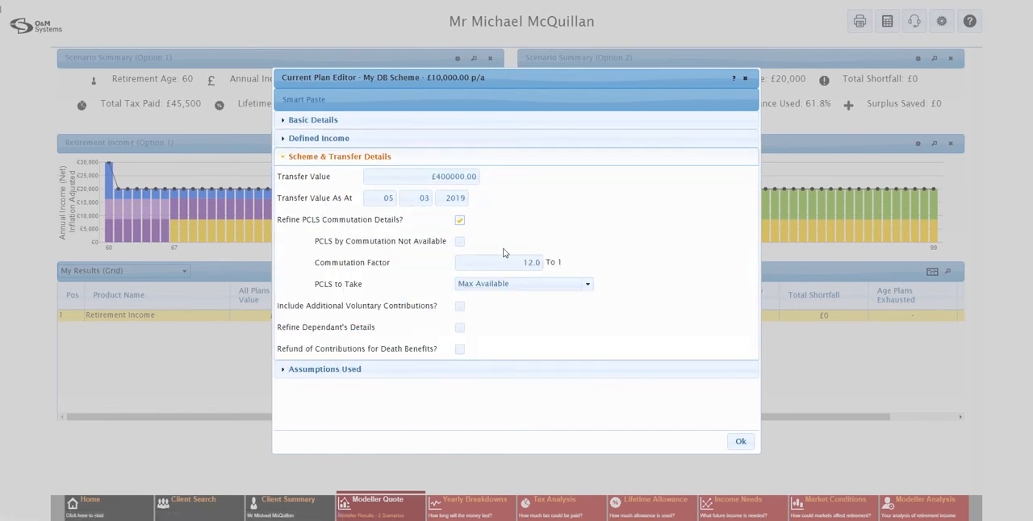
{"action": "left_click_drag", "start_coordinate": [515, 261], "coordinate": [587, 258]}
{"action": "type", "text": "37.2"}
{"action": "left_click", "coordinate": [741, 444]}
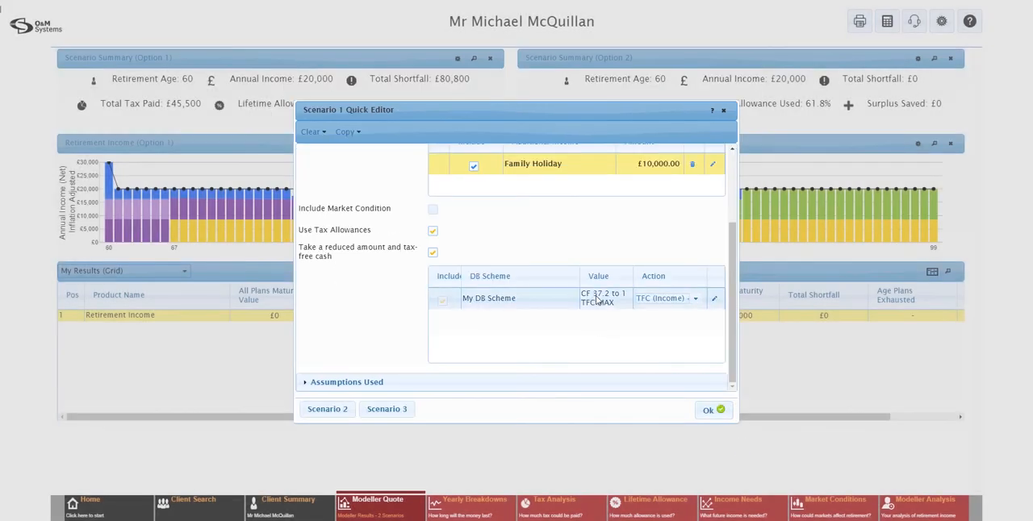
{"action": "left_click", "coordinate": [712, 414]}
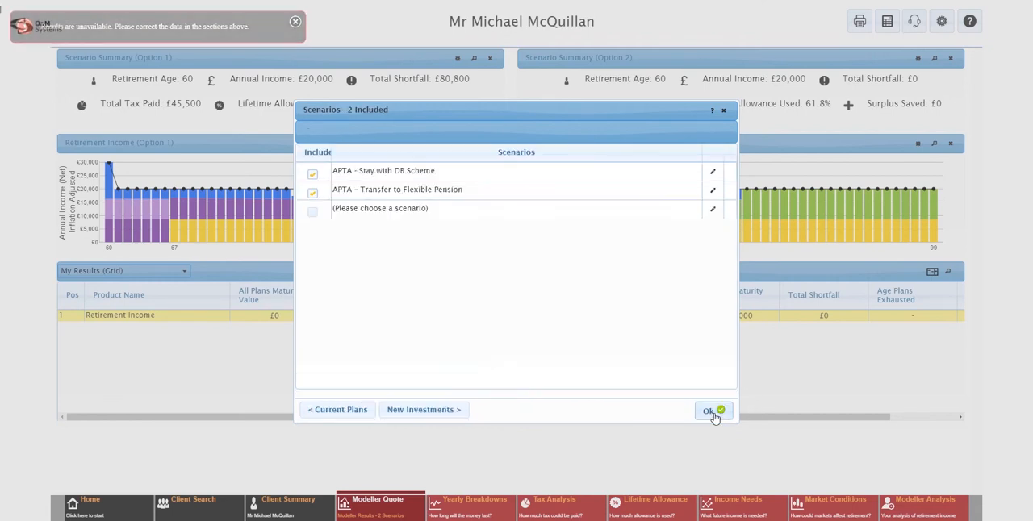
{"action": "left_click", "coordinate": [711, 412]}
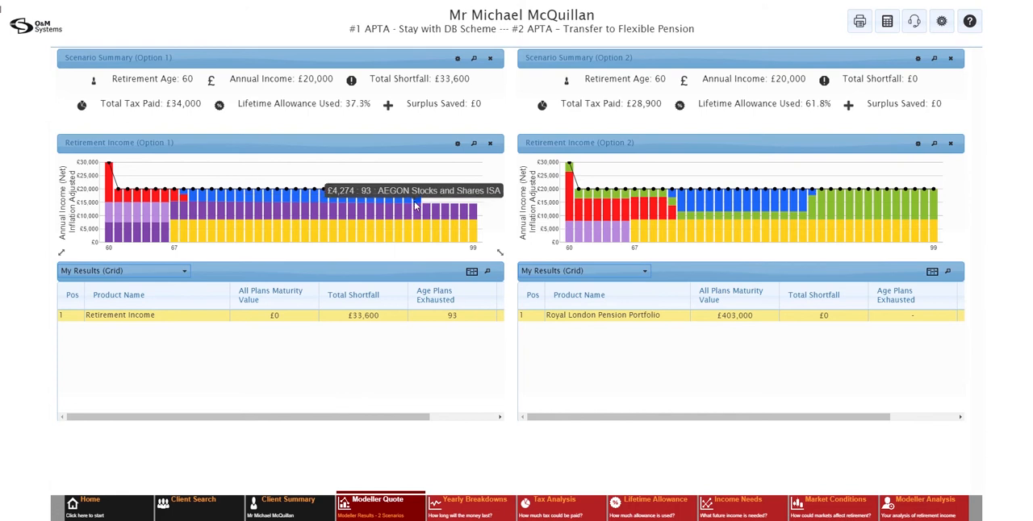
Return from the modeller quote to the TVC transfer quote and open its reporting options
{"action": "left_click", "coordinate": [388, 506]}
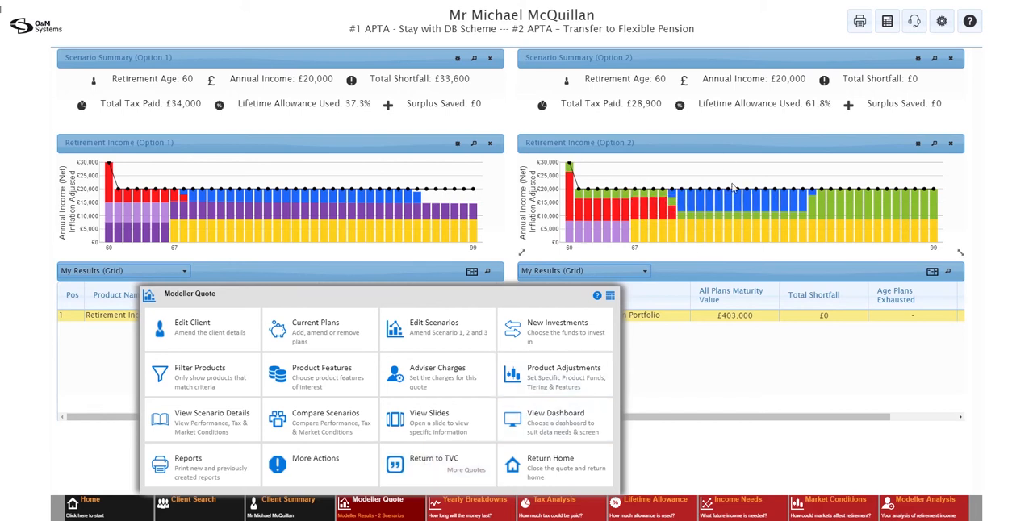
{"action": "left_click", "coordinate": [469, 477]}
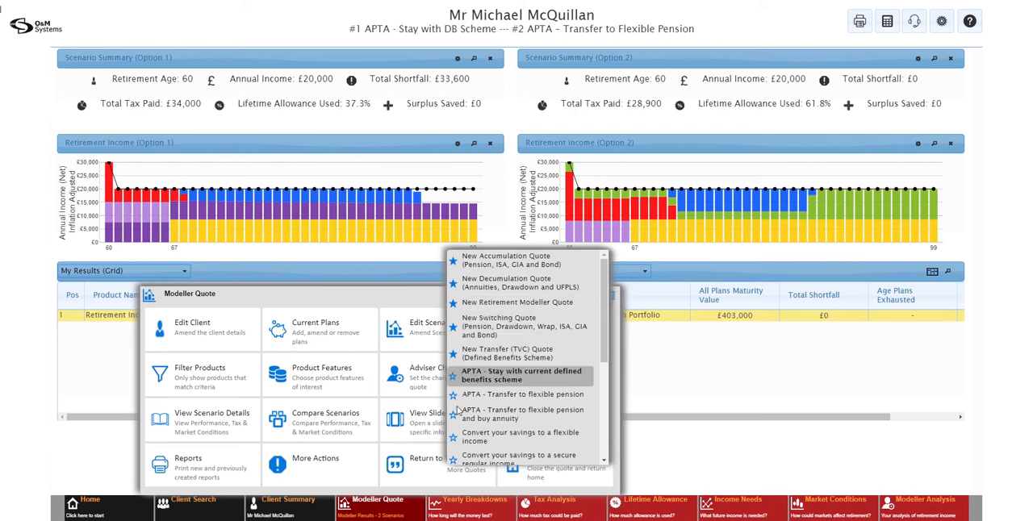
{"action": "left_click", "coordinate": [420, 464]}
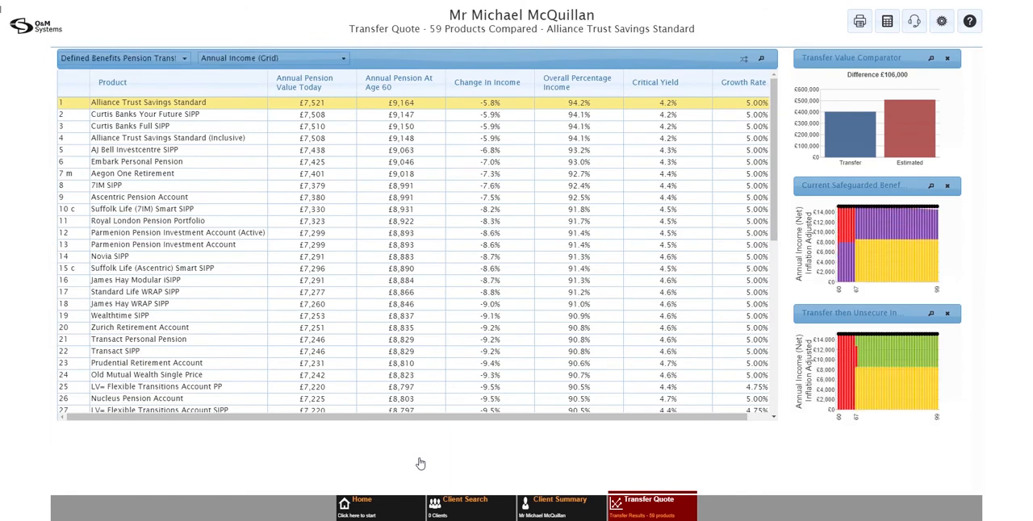
{"action": "mouse_move", "coordinate": [840, 227]}
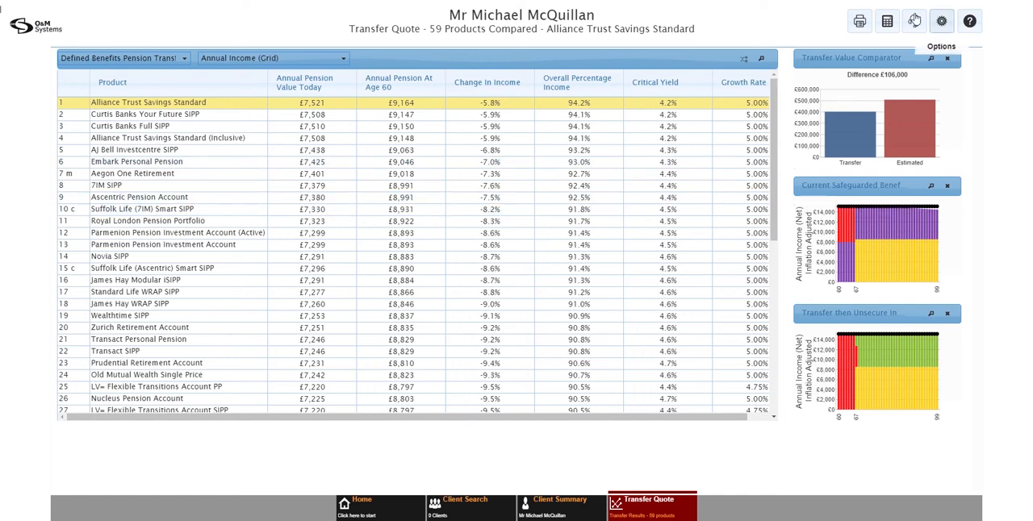
{"action": "left_click", "coordinate": [868, 30]}
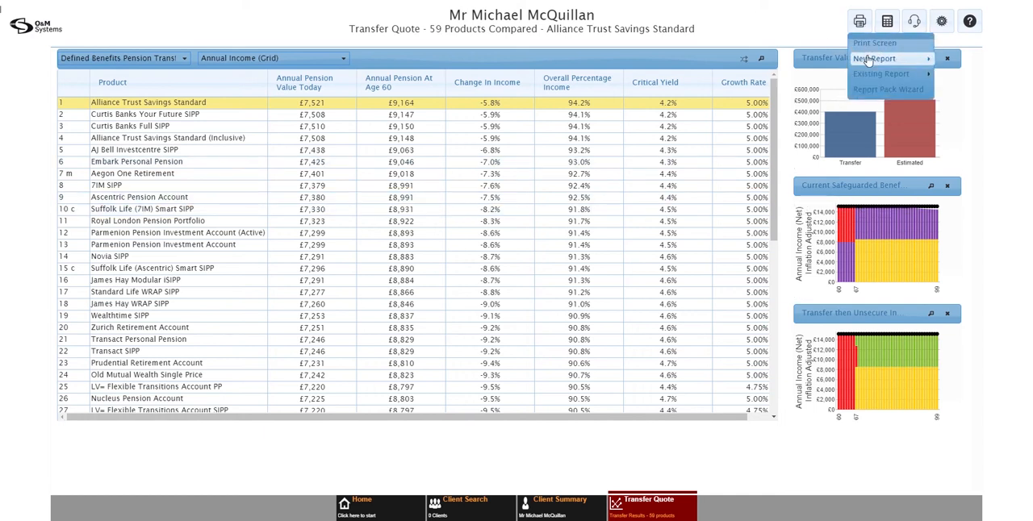